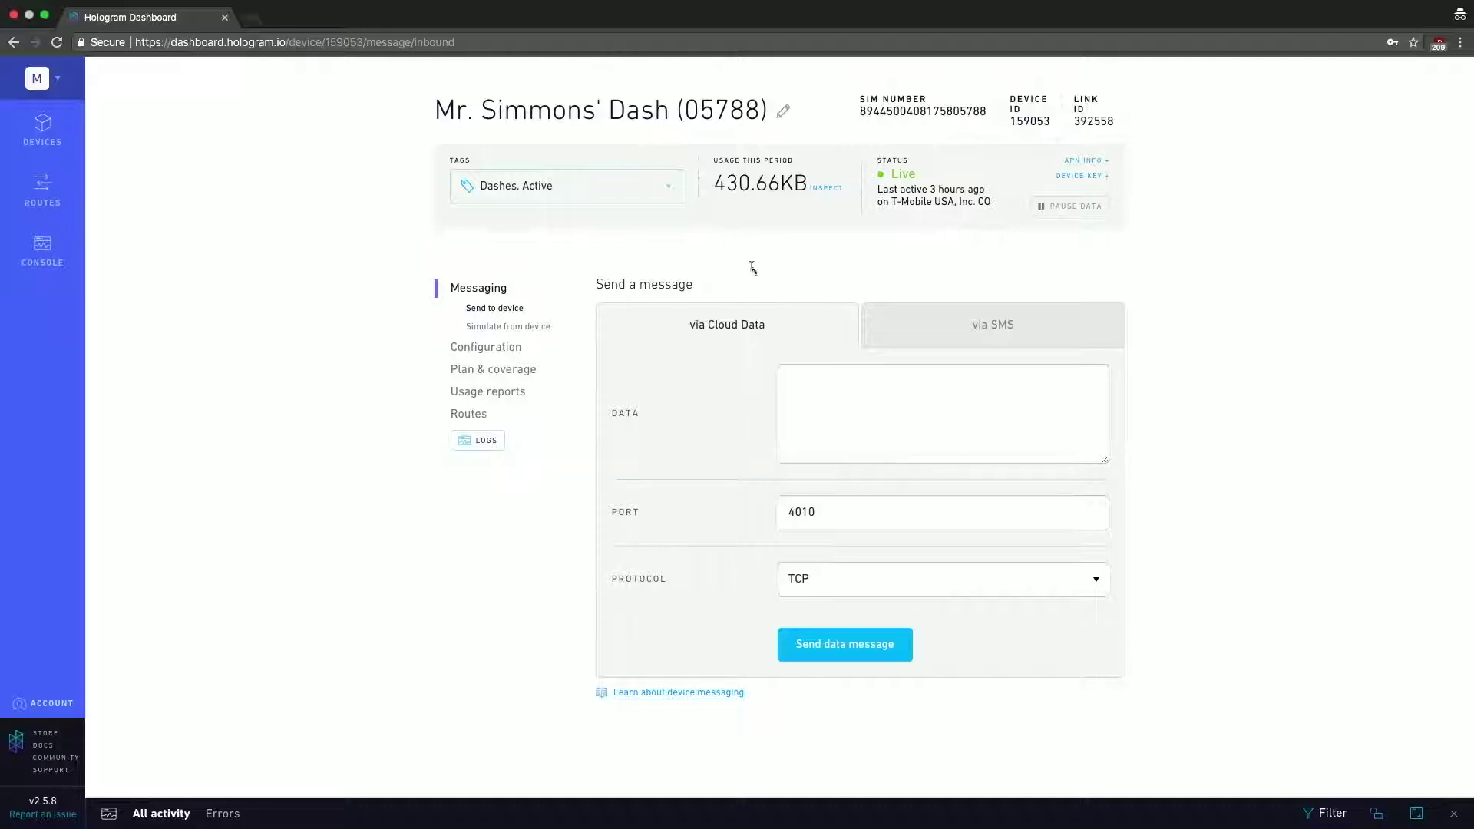
- Edit the device name by deleting and retyping its period, then save it
click(780, 111)
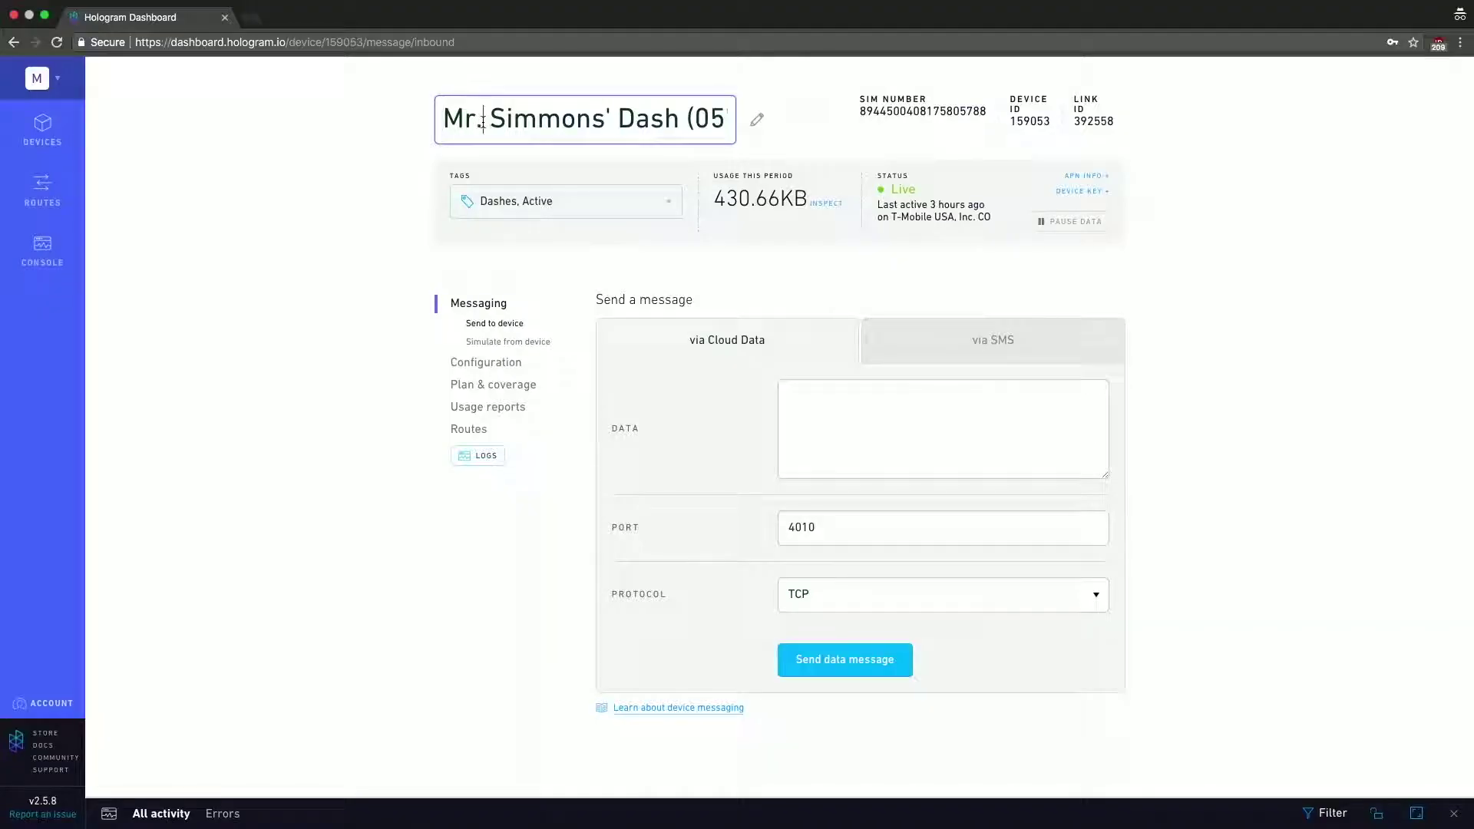
click(483, 119)
key(BackSpace)
text(.)
key(Return)
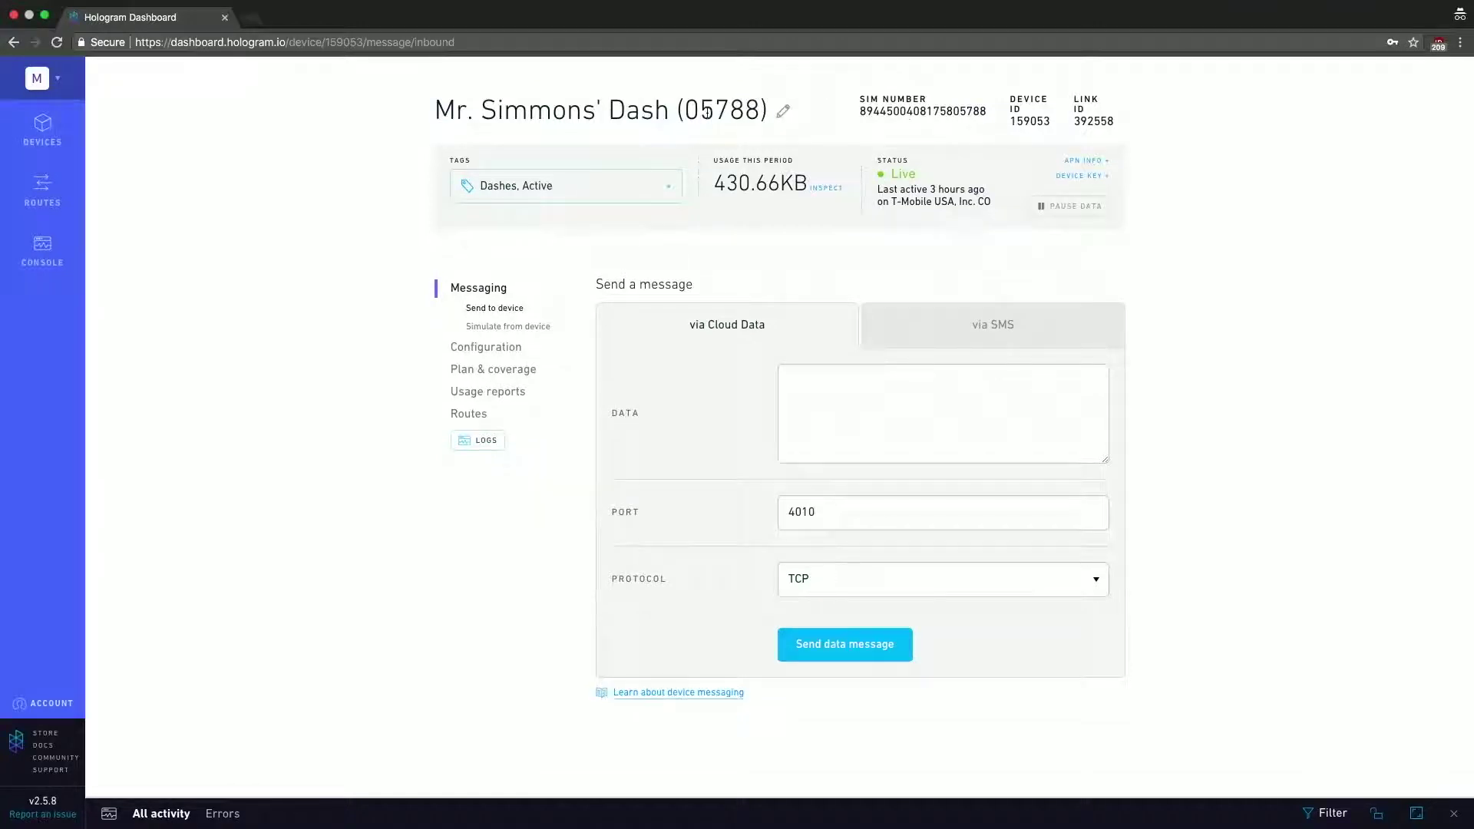
drag(674, 109, 762, 113)
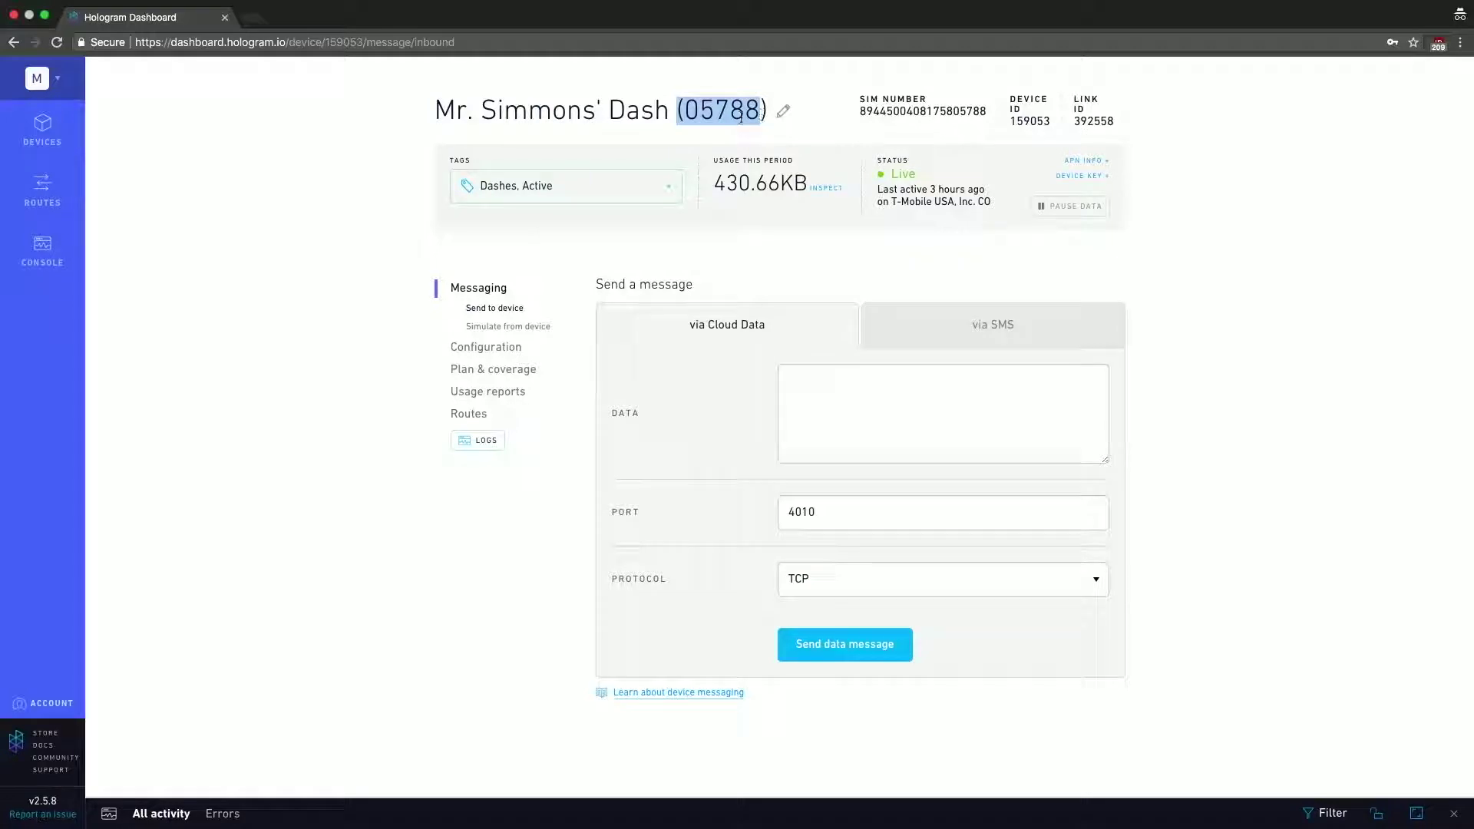
click(746, 116)
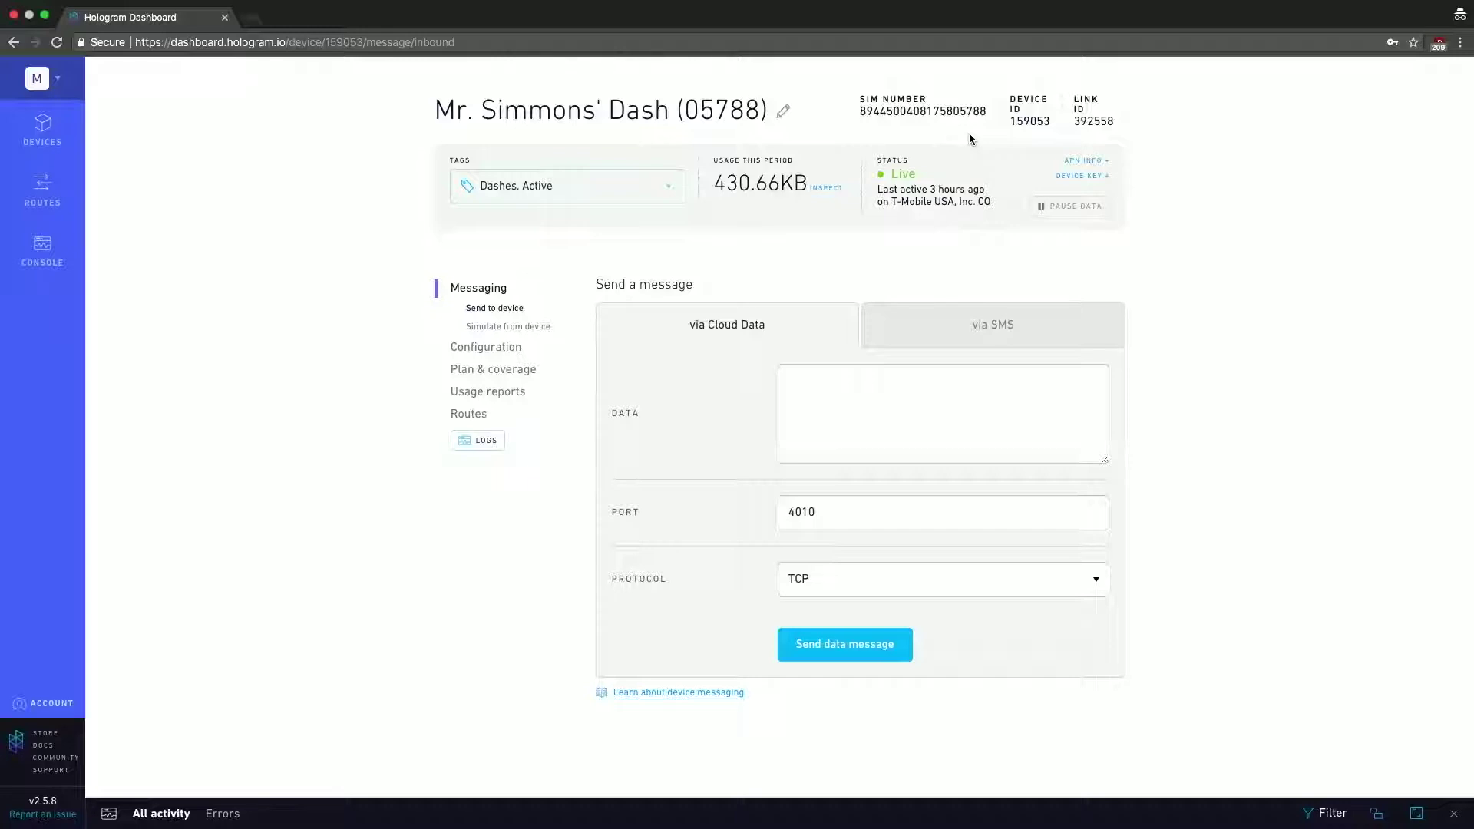
- Remove the Active tag from the device, then add it back
click(668, 188)
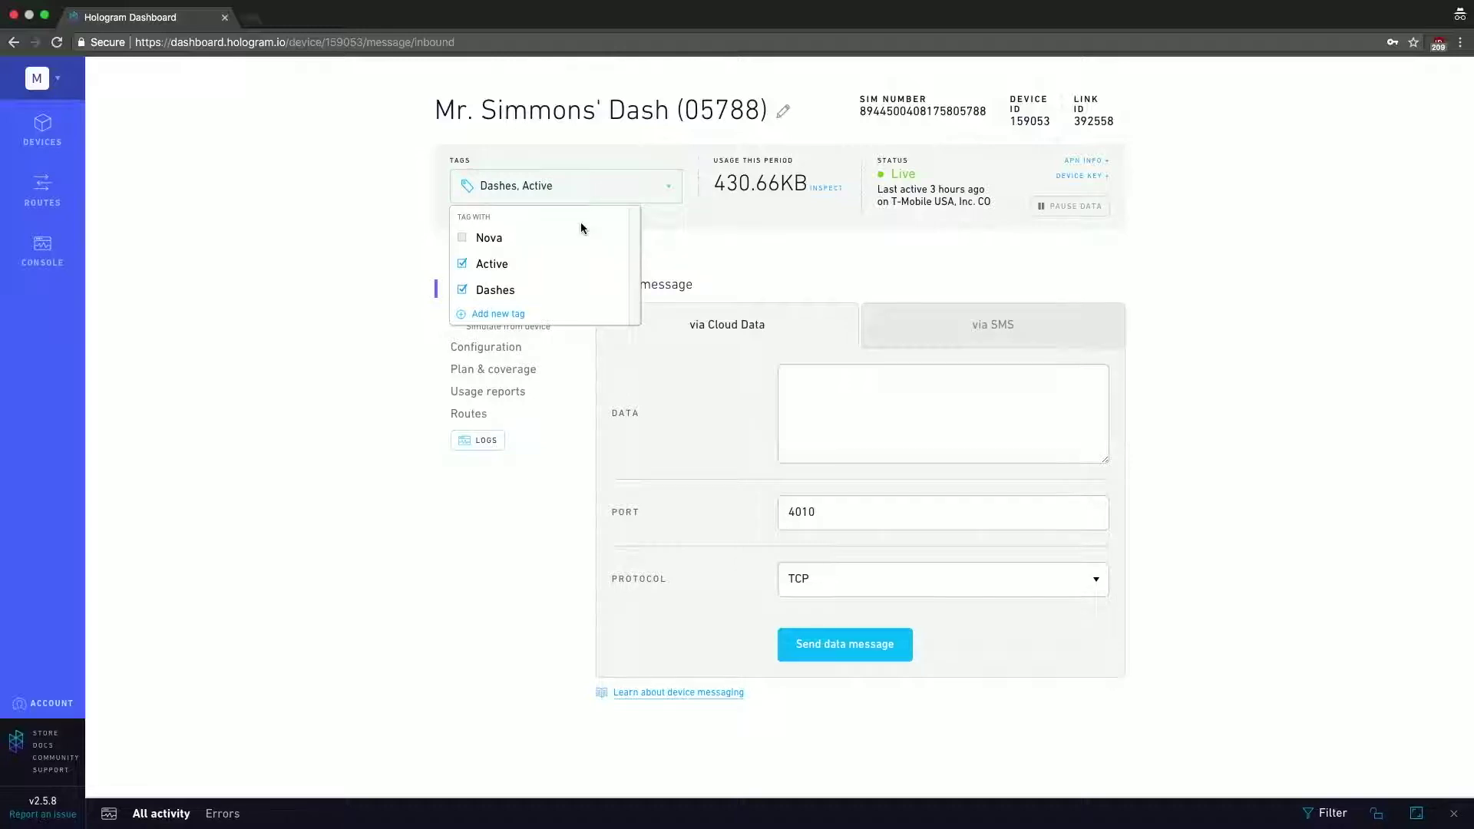
click(463, 264)
click(463, 263)
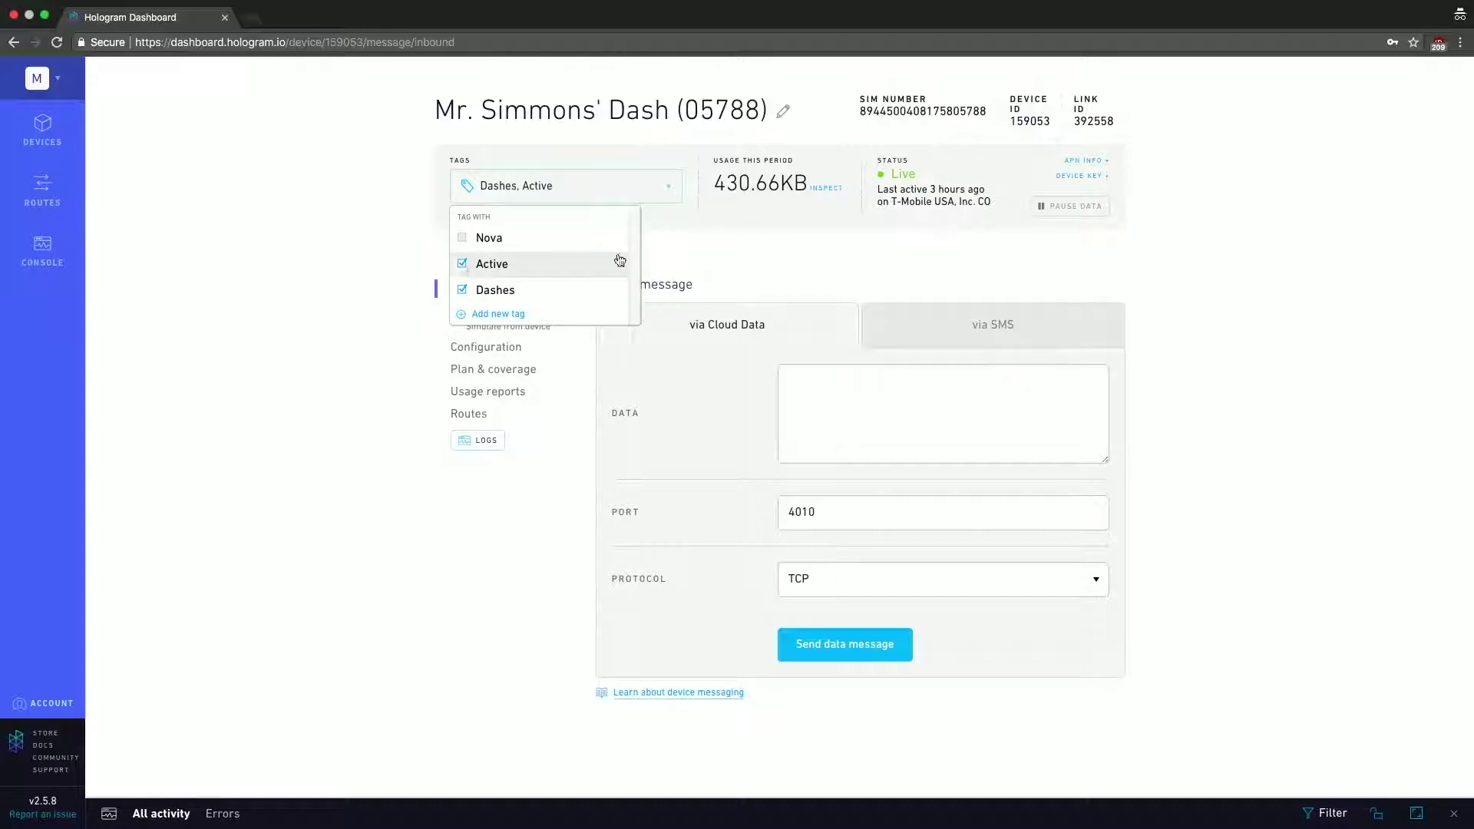
click(688, 252)
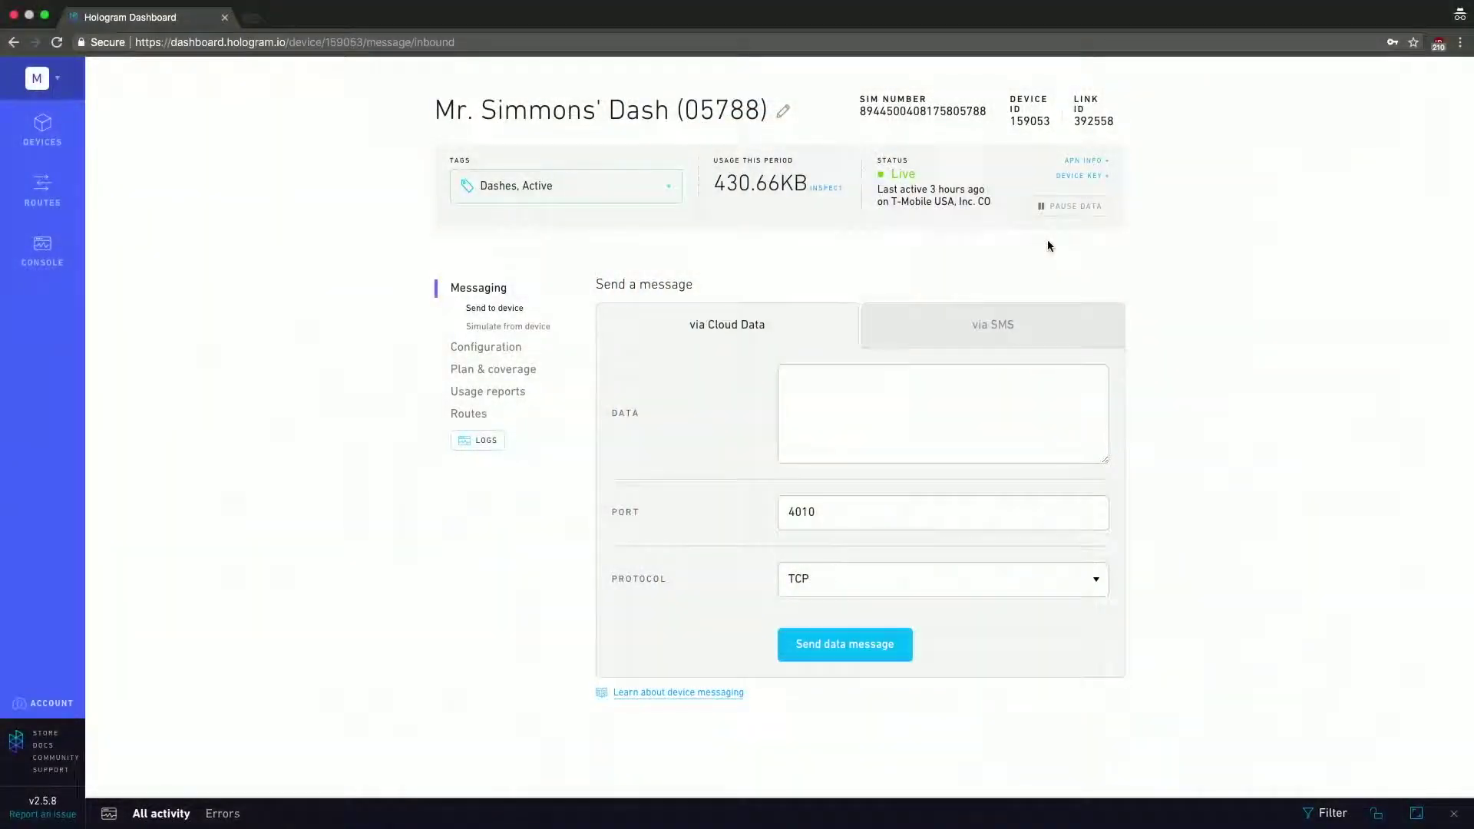
- Expand and collapse the APN details, then reveal the device key options
click(1088, 163)
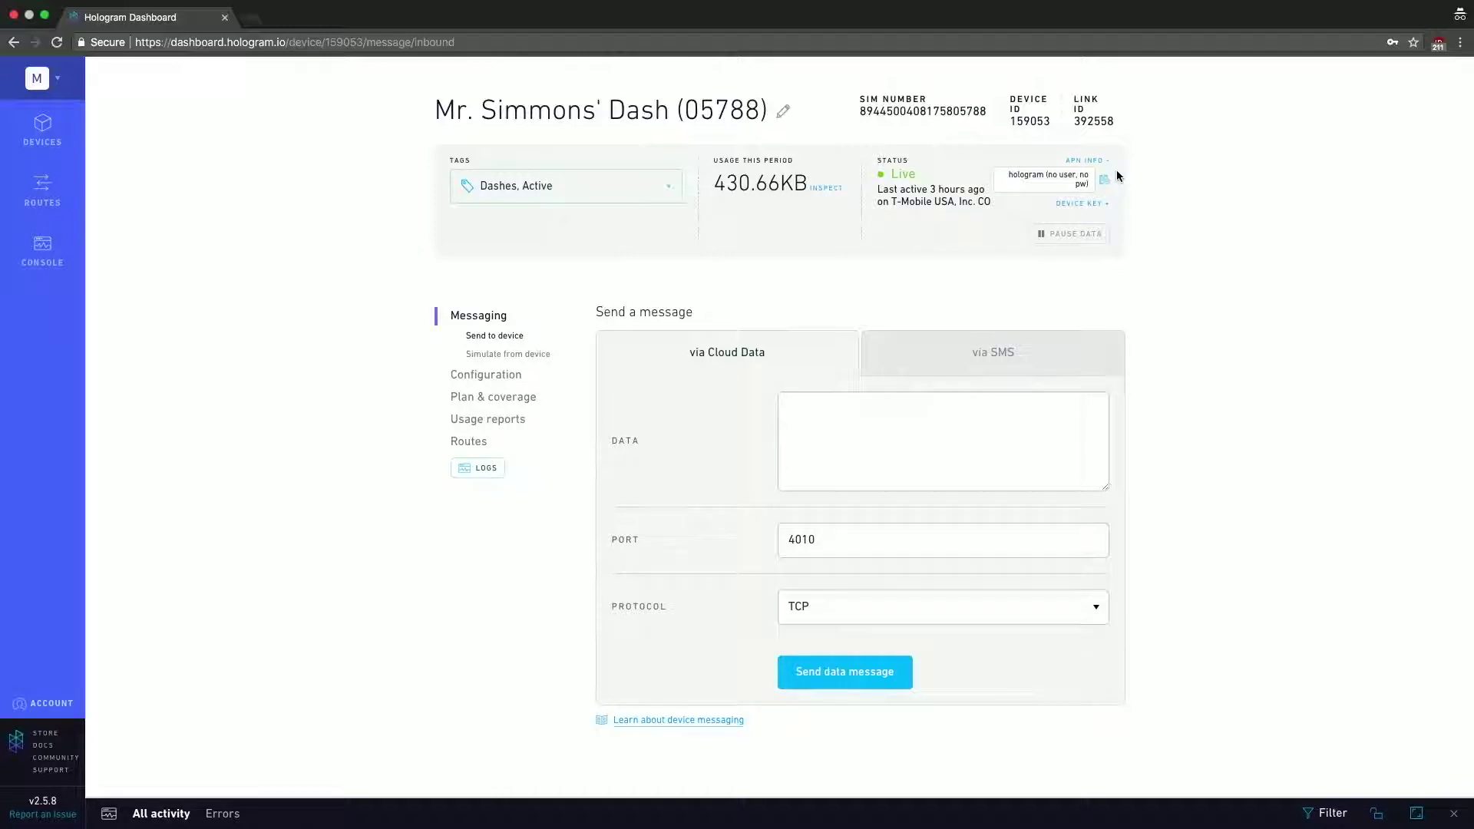
click(1098, 161)
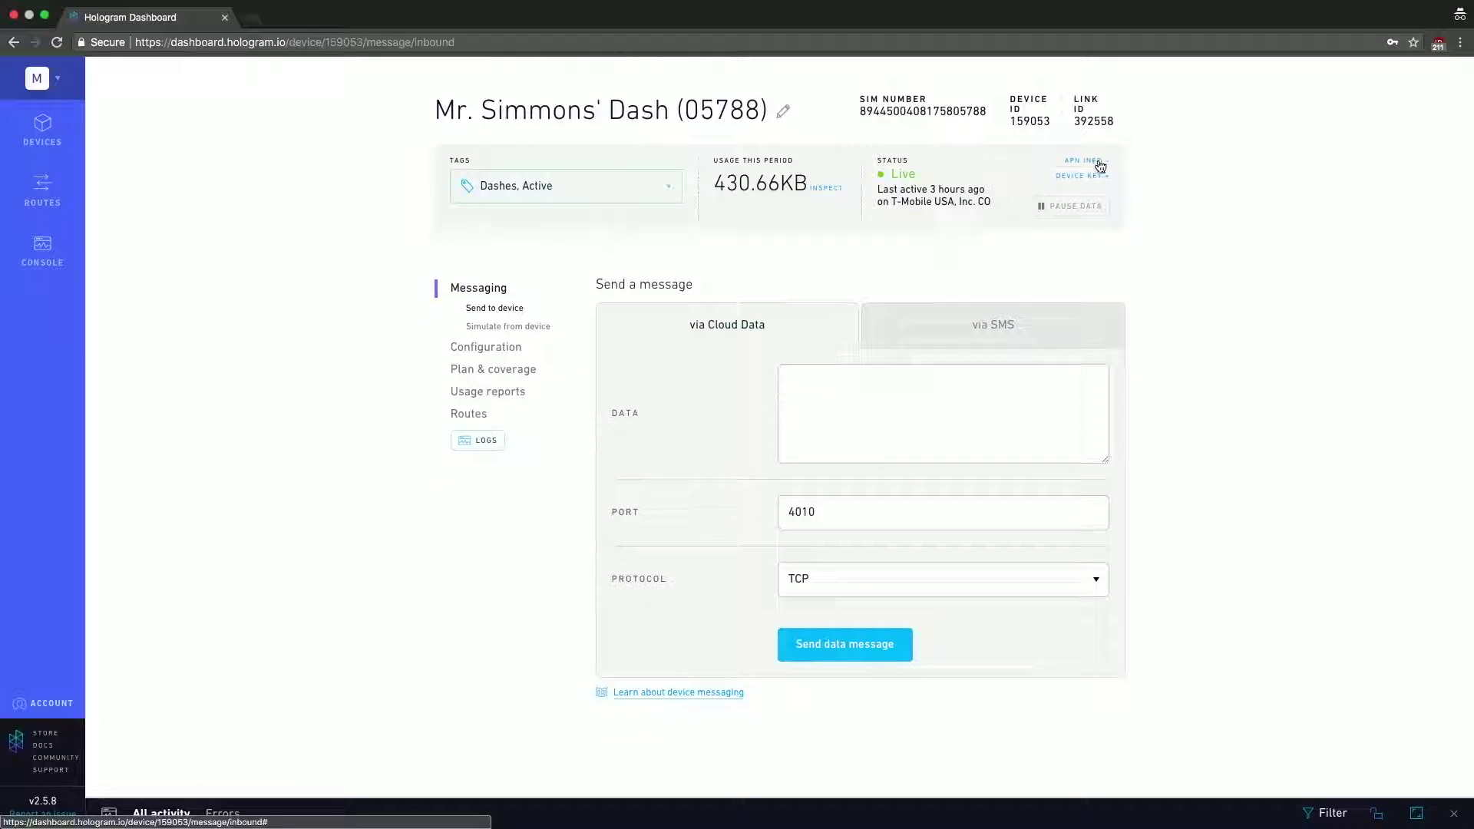
click(1098, 176)
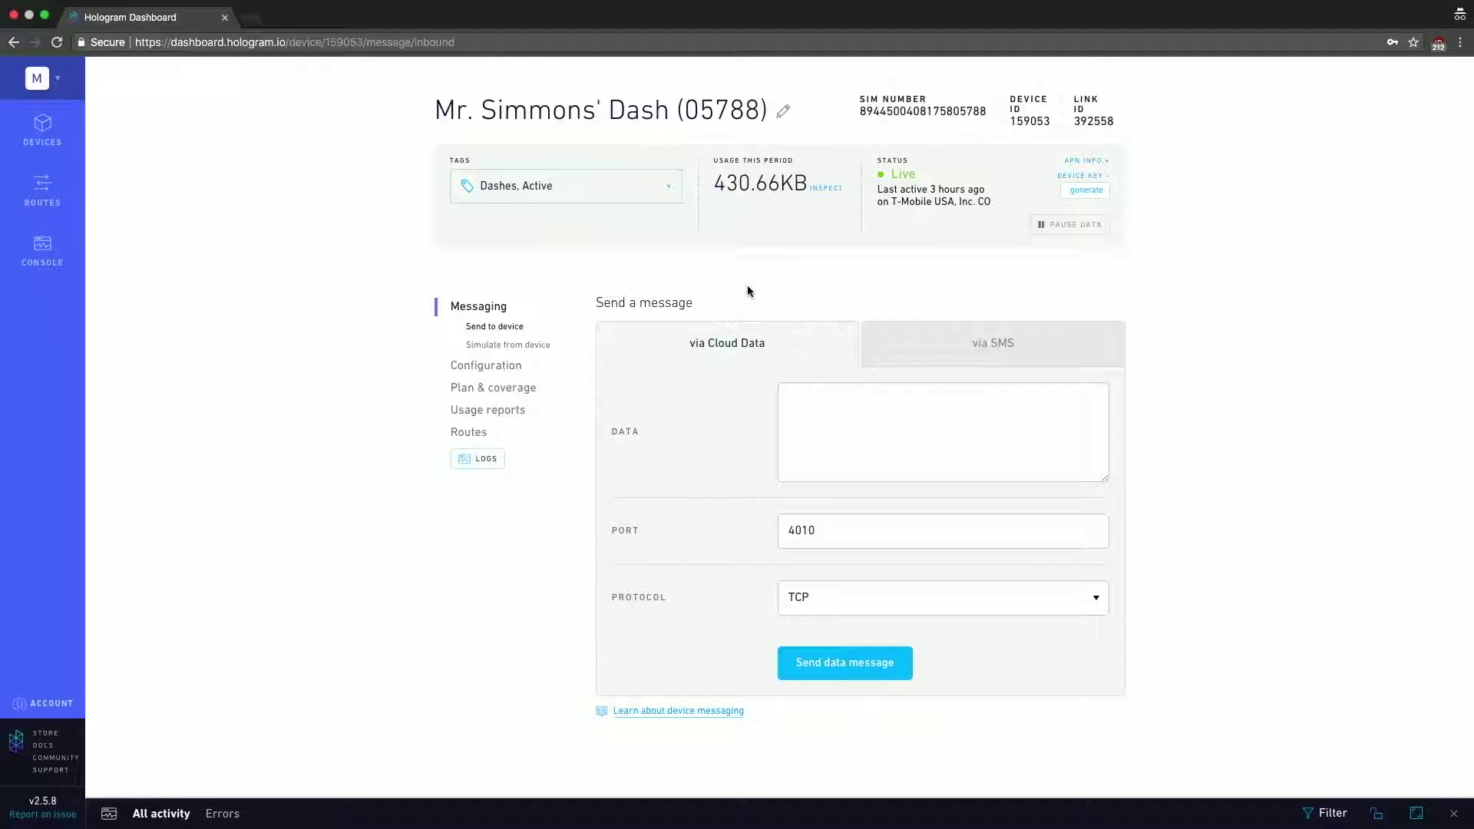
- Write 'Hello Hologram' as the cloud data message and check the TCP/UDP protocol choices
click(817, 440)
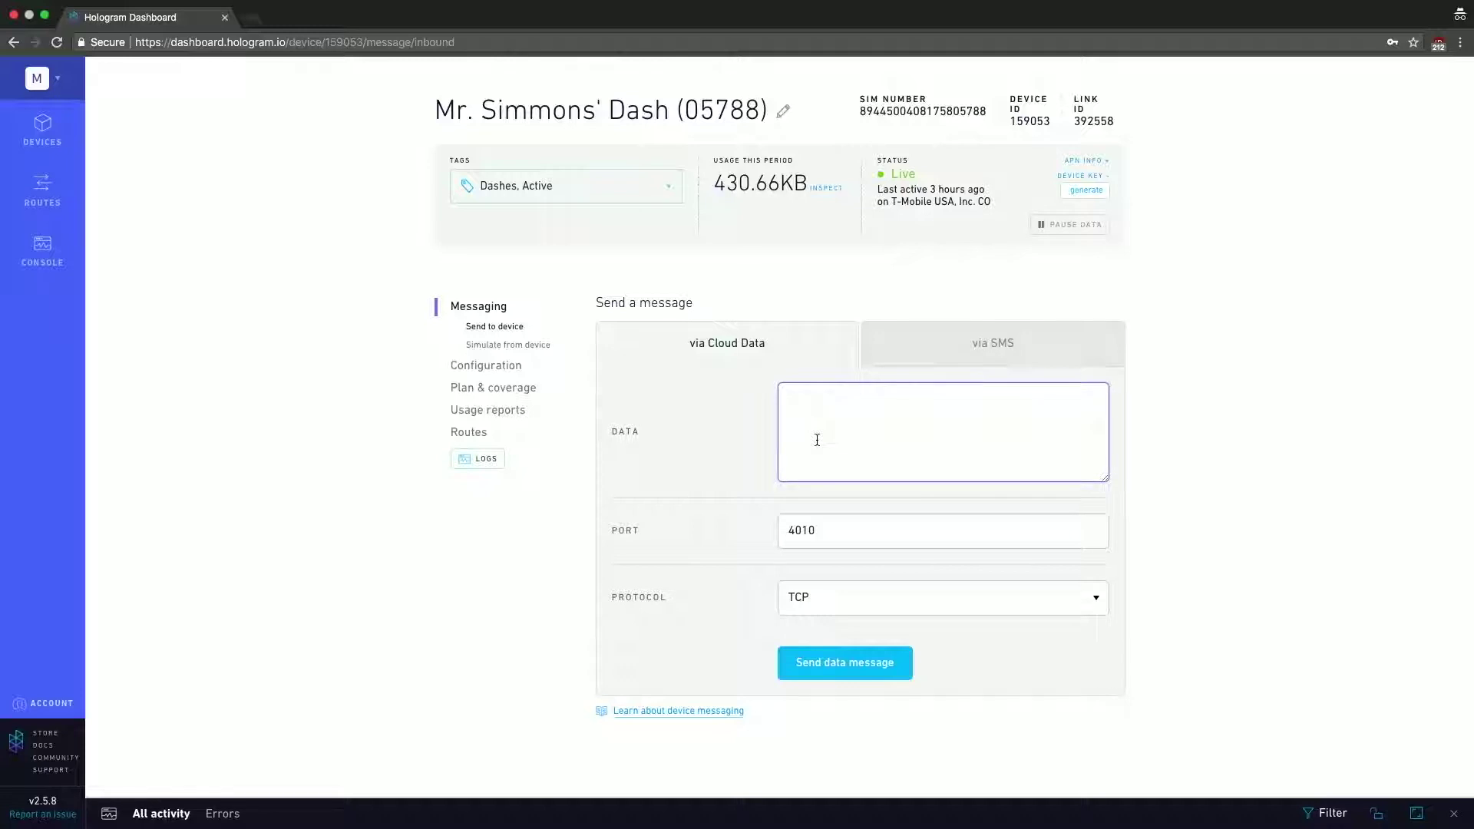
text(Heelo)
key(BackSpace)
key(BackSpace)
key(BackSpace)
key(BackSpace)
text(llo Hologram)
click(866, 598)
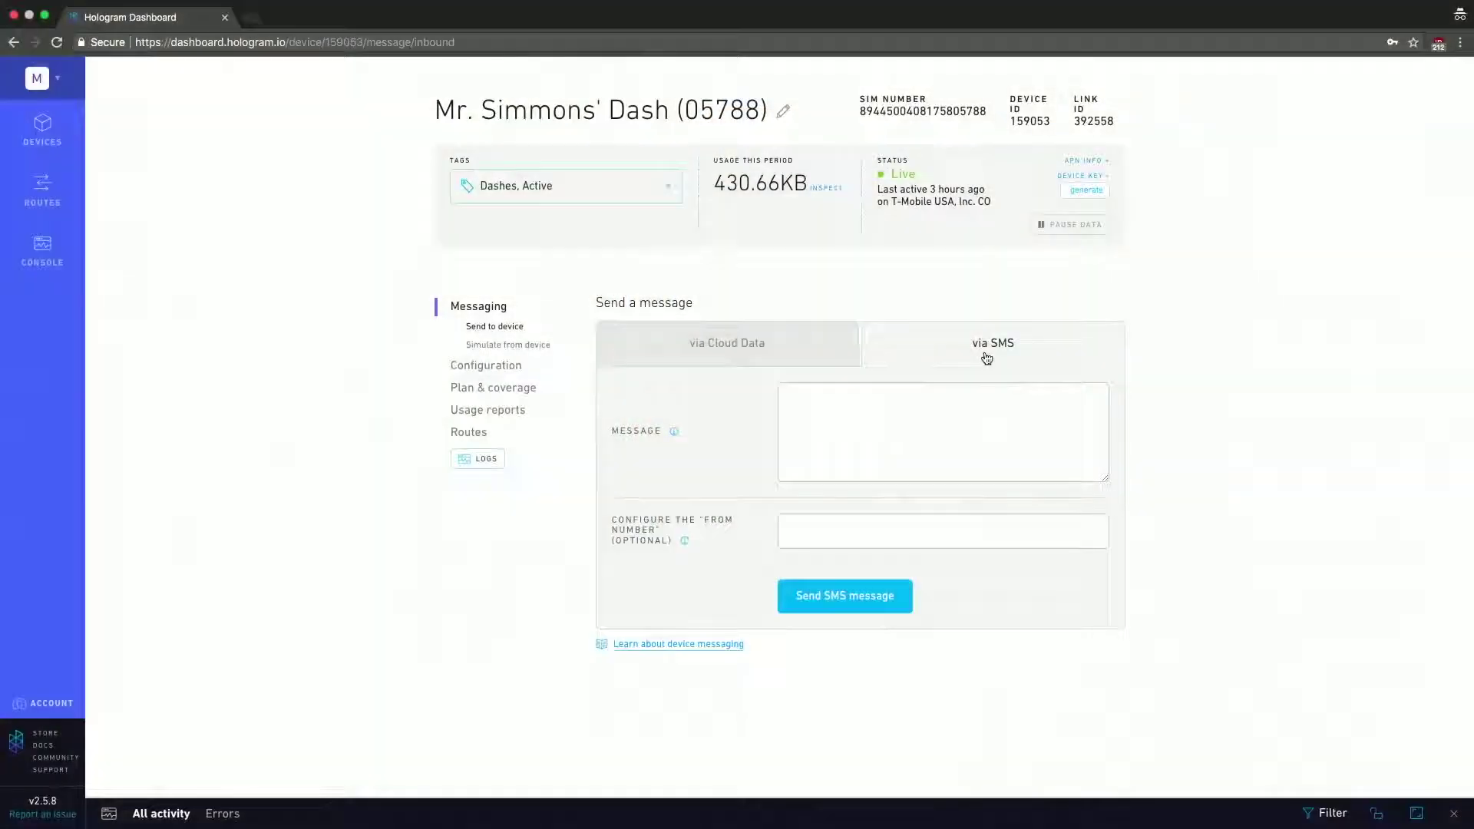
- Enter 'Hola Hologram' as the SMS message to the device
click(864, 455)
text(Hola)
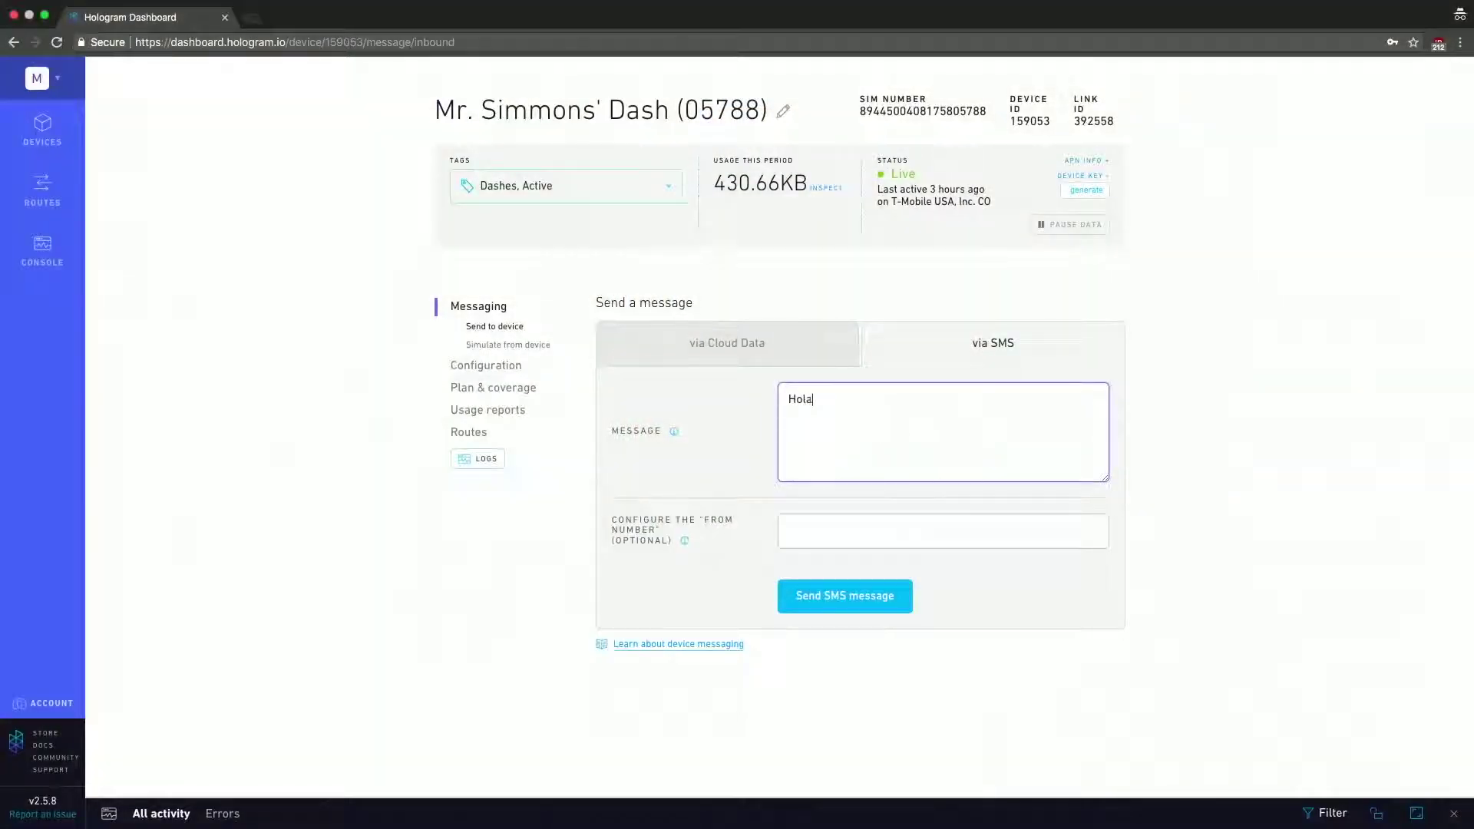
text( Hologram)
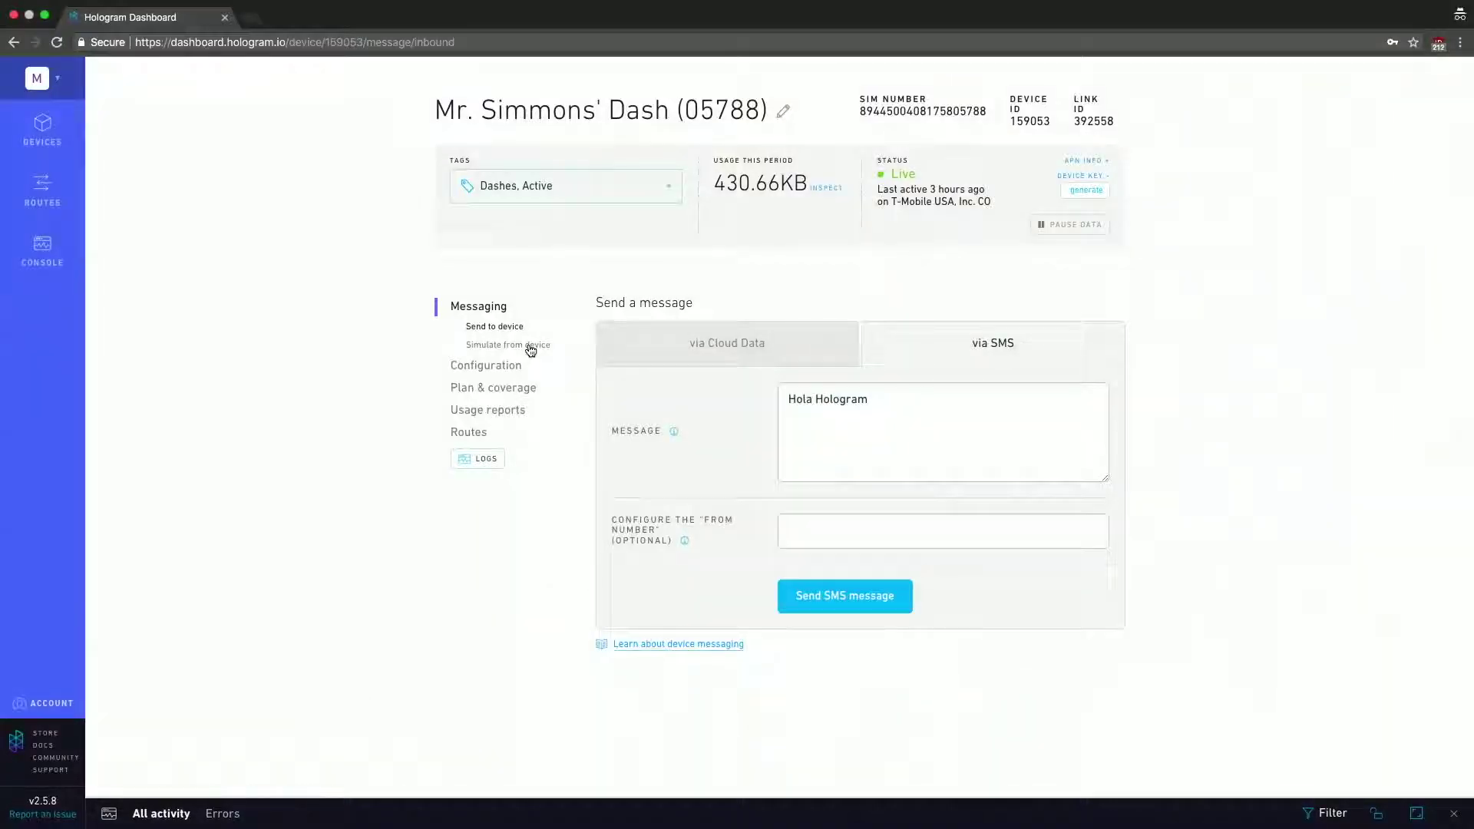
click(529, 351)
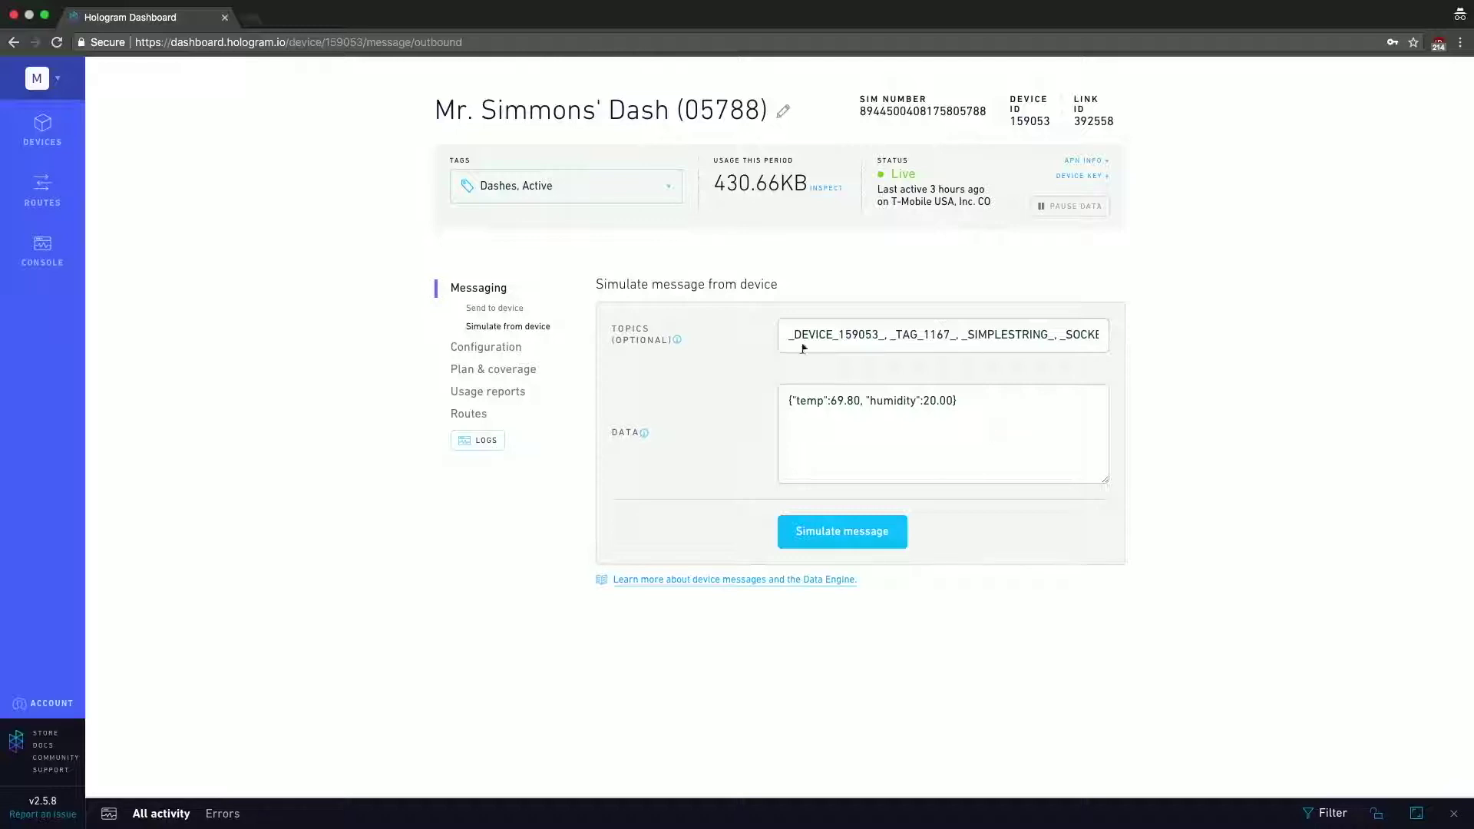
- Inspect the full prefilled Topics list and move into the temperature/humidity Data field
drag(786, 338, 1154, 345)
click(991, 427)
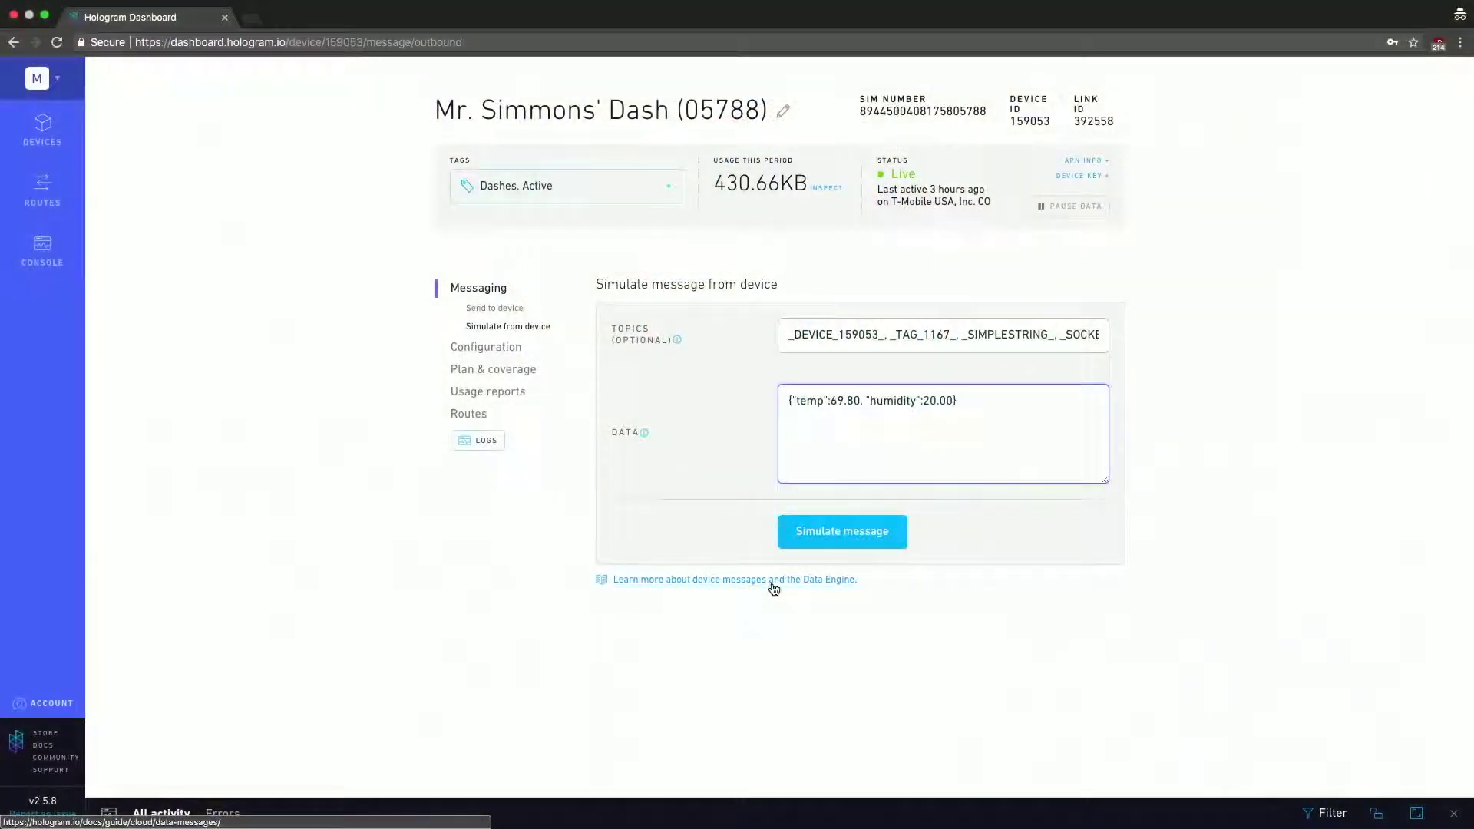
- Open the device's Configuration section and scroll through its webhook, phone number and tunneling options
click(494, 355)
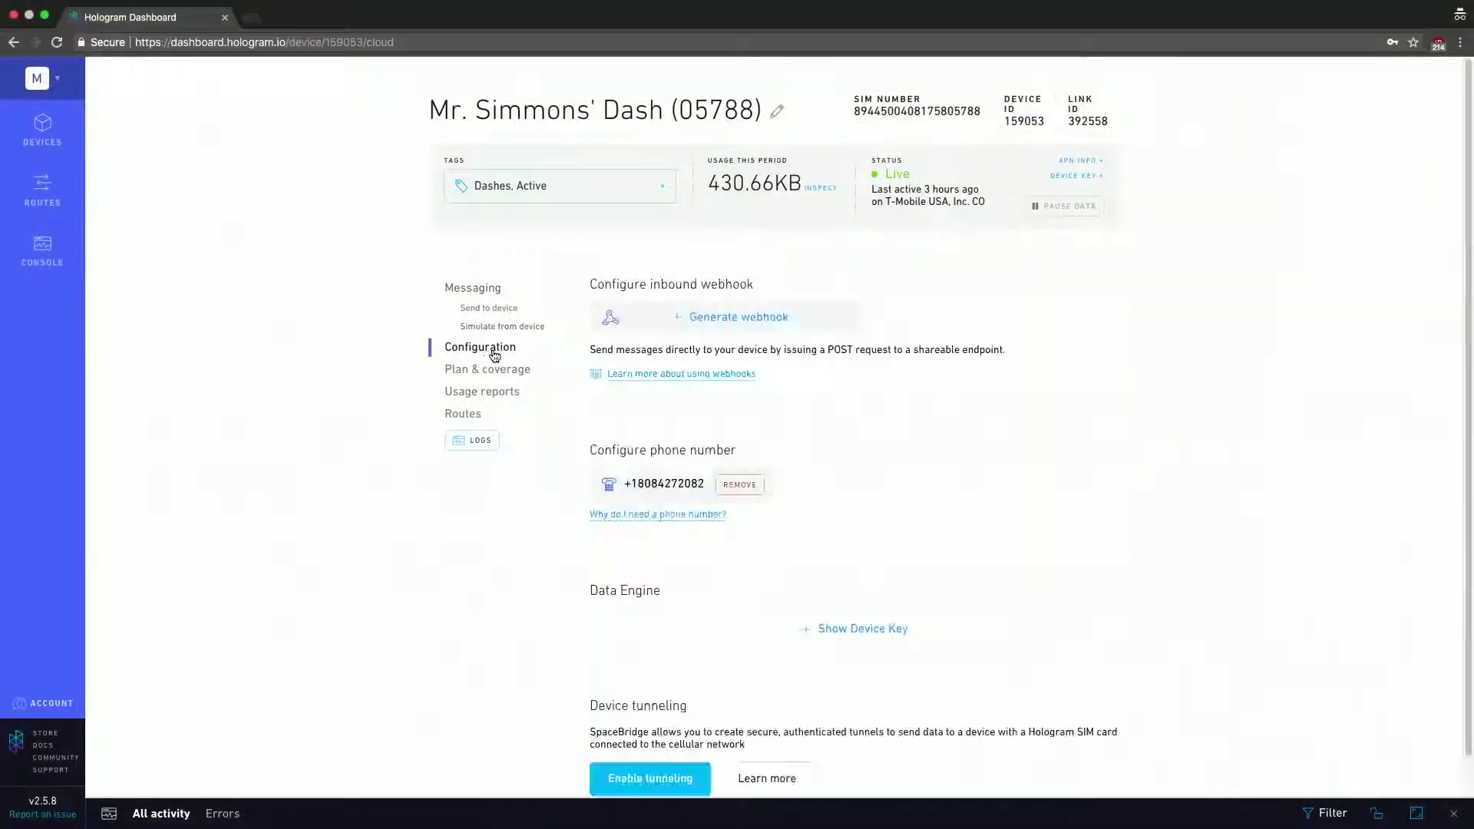
scroll(1006, 415, down, 1)
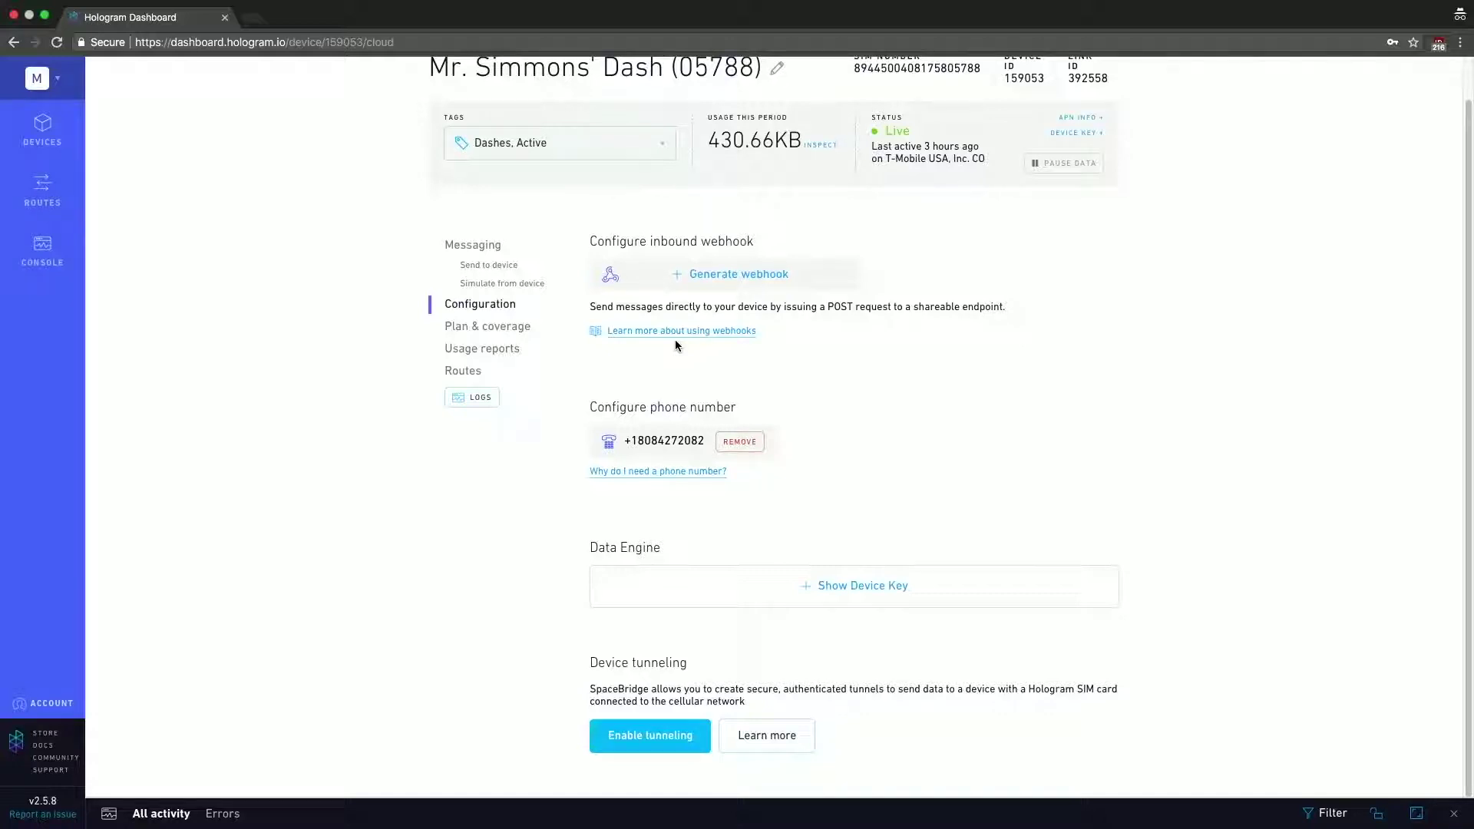
click(1099, 135)
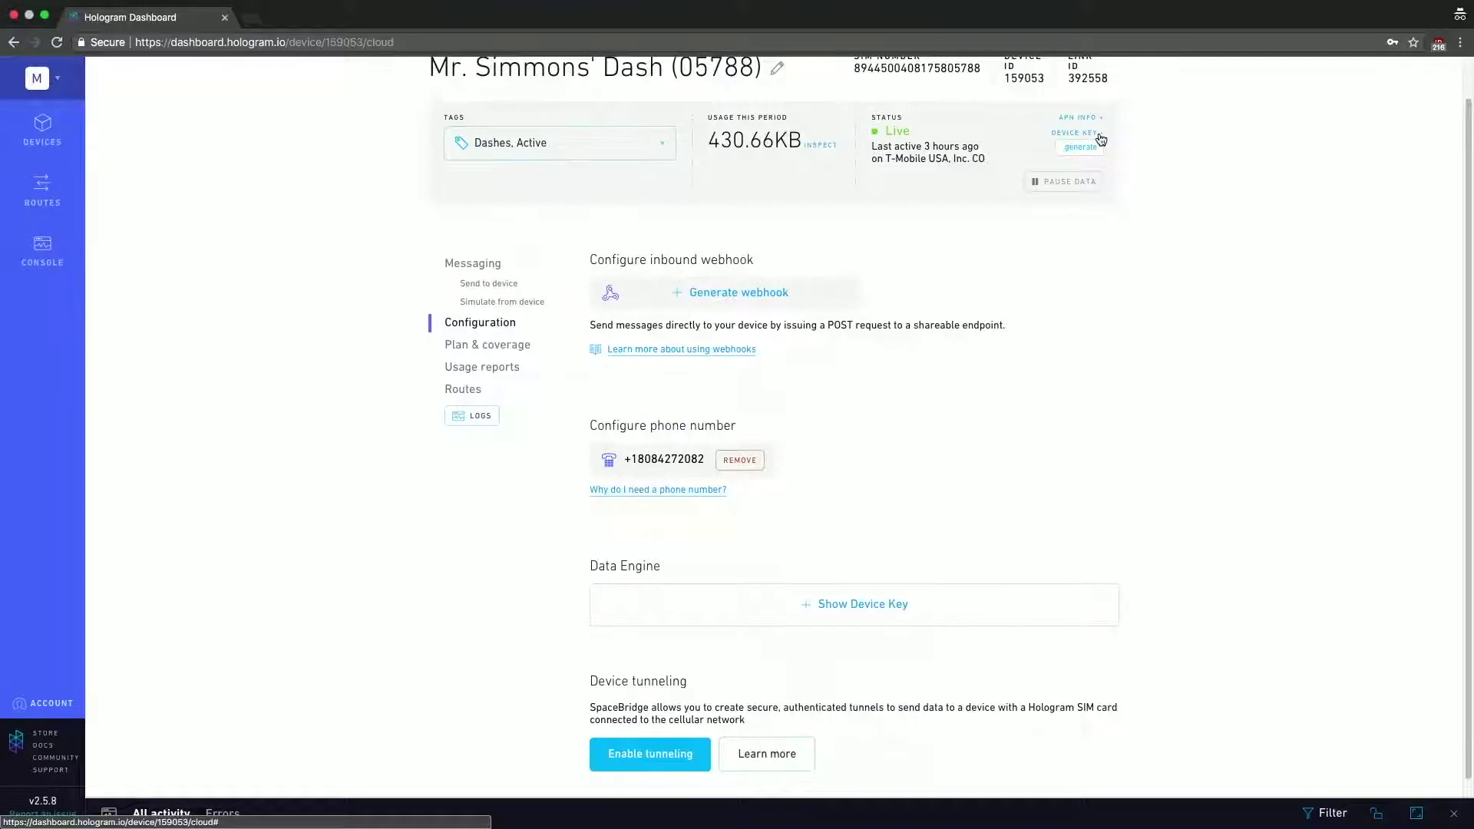
scroll(1099, 135, down, 1)
click(868, 596)
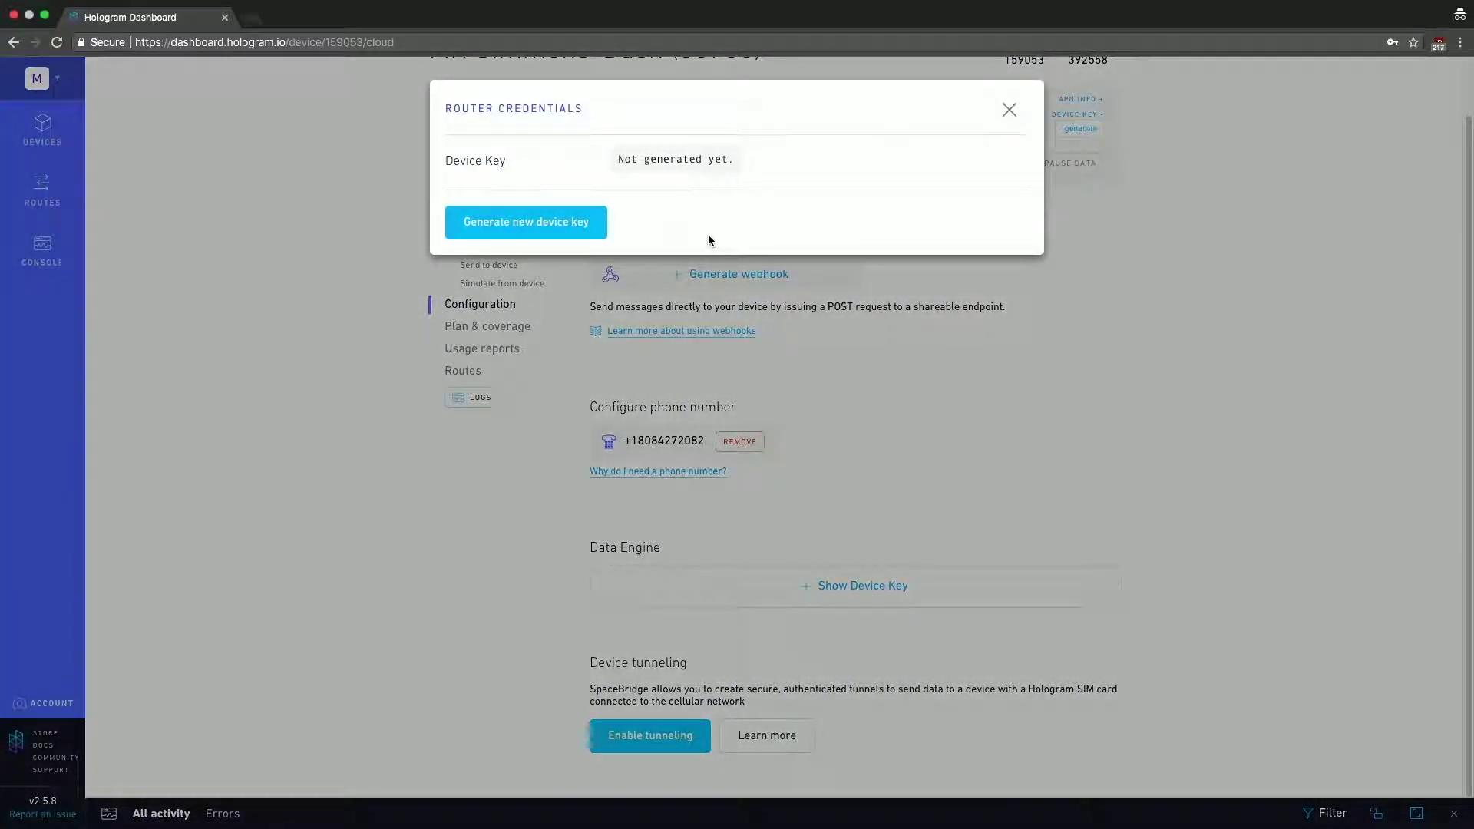
click(1009, 109)
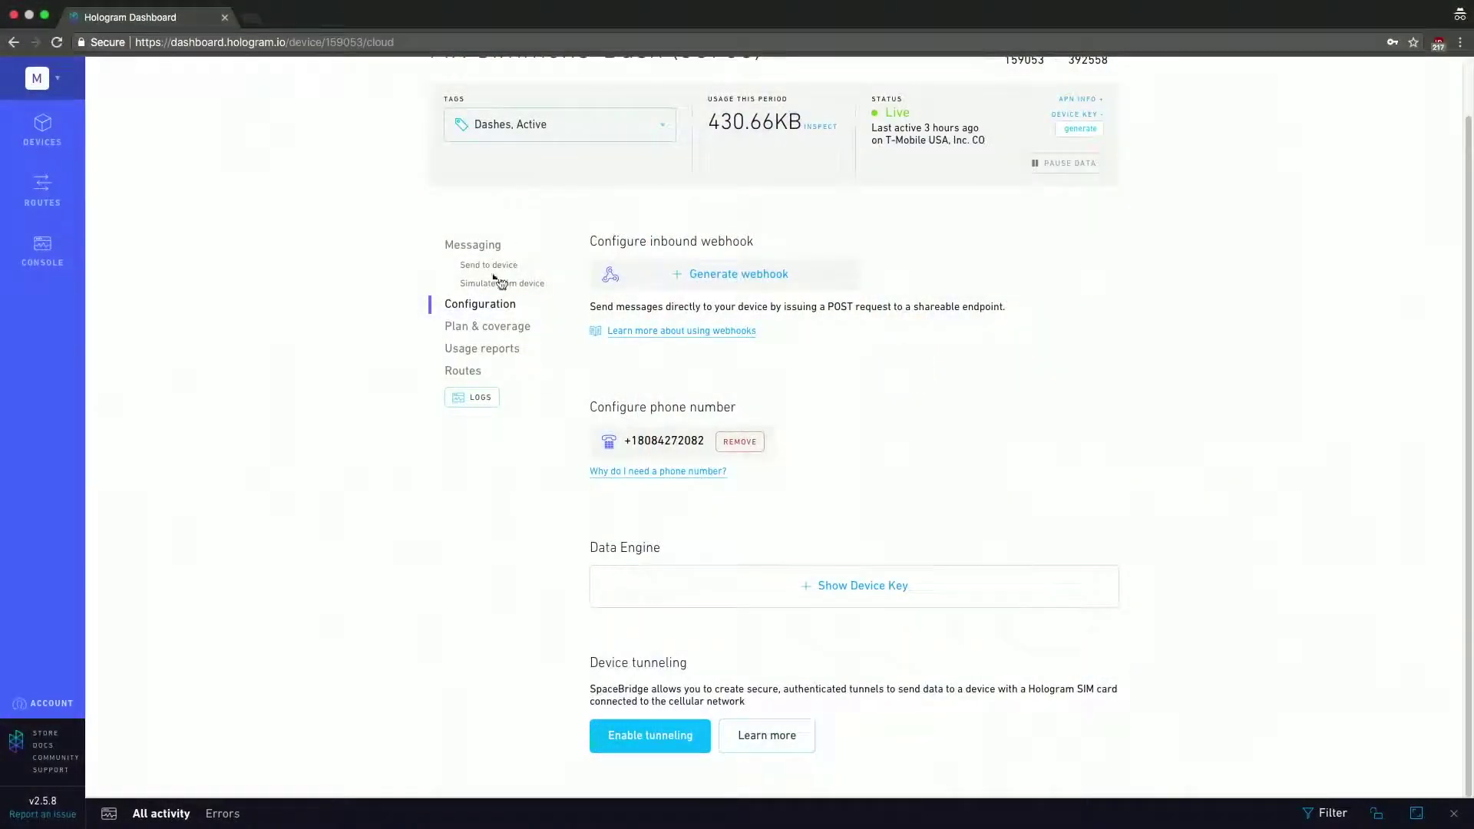
- Review the Pay-as-you-go Zone 1 plan, cancel the plan change, and begin editing the data limit
click(477, 327)
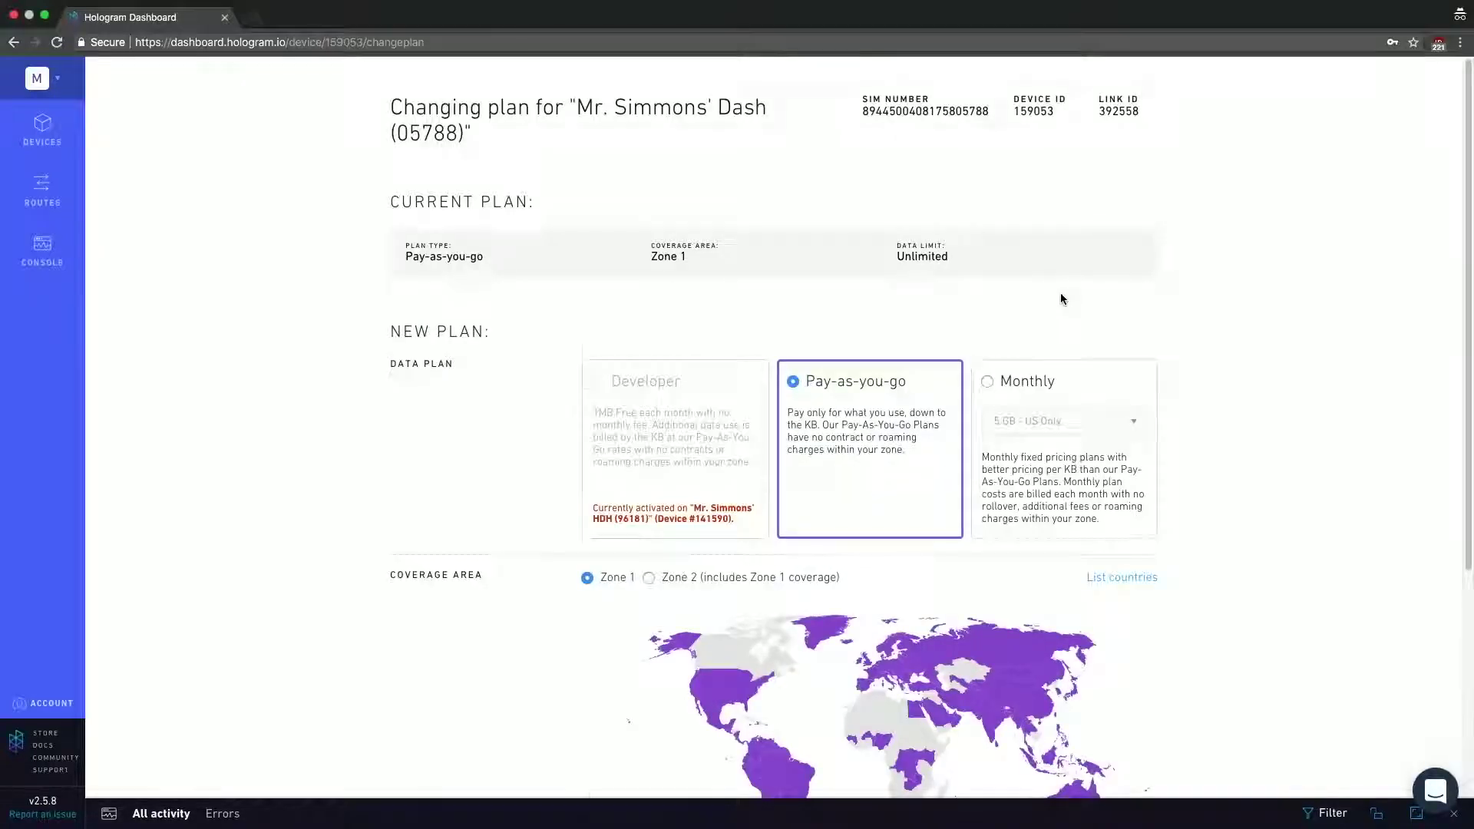
scroll(1061, 299, down, 5)
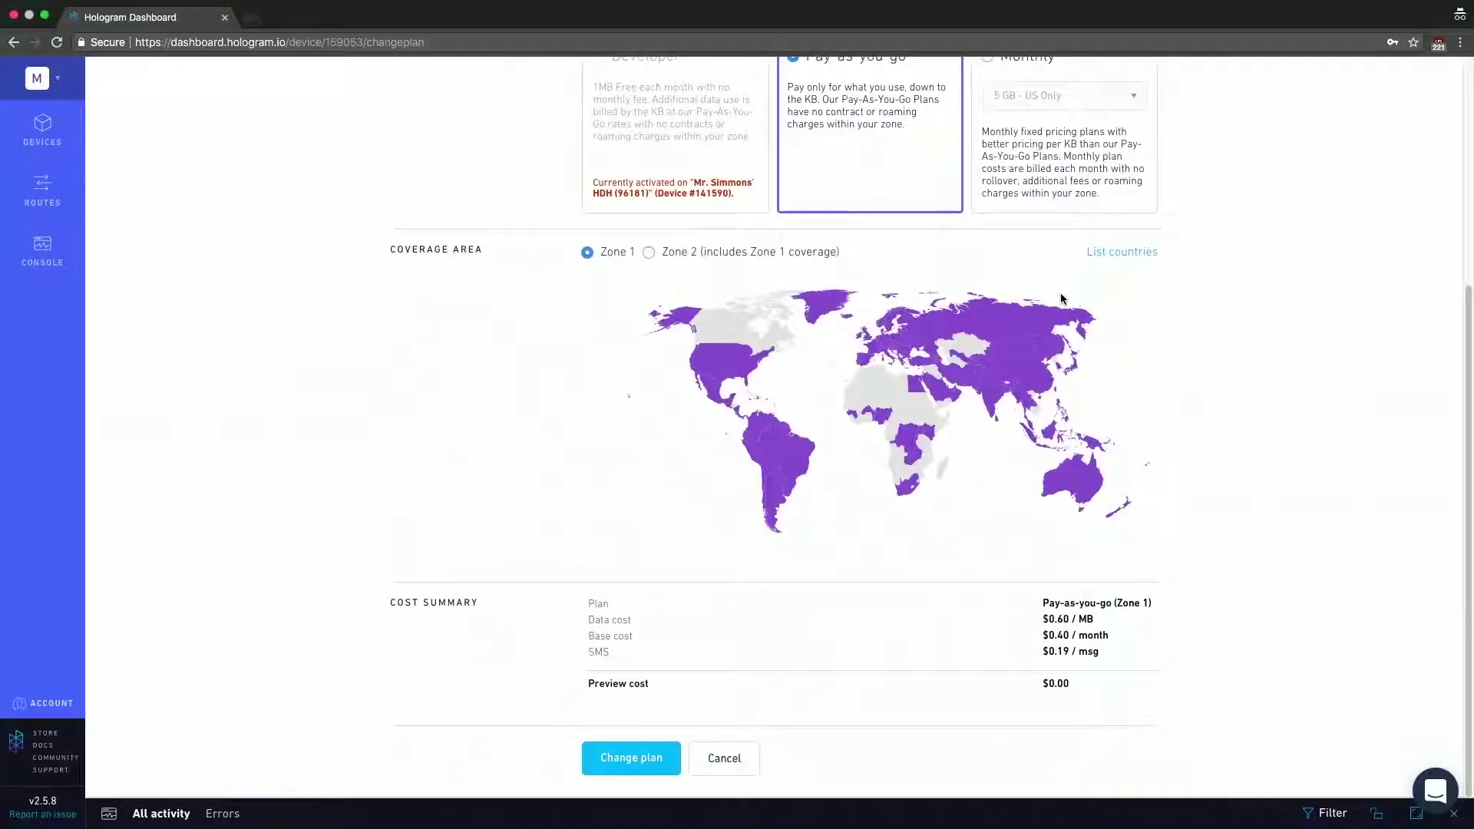
click(725, 758)
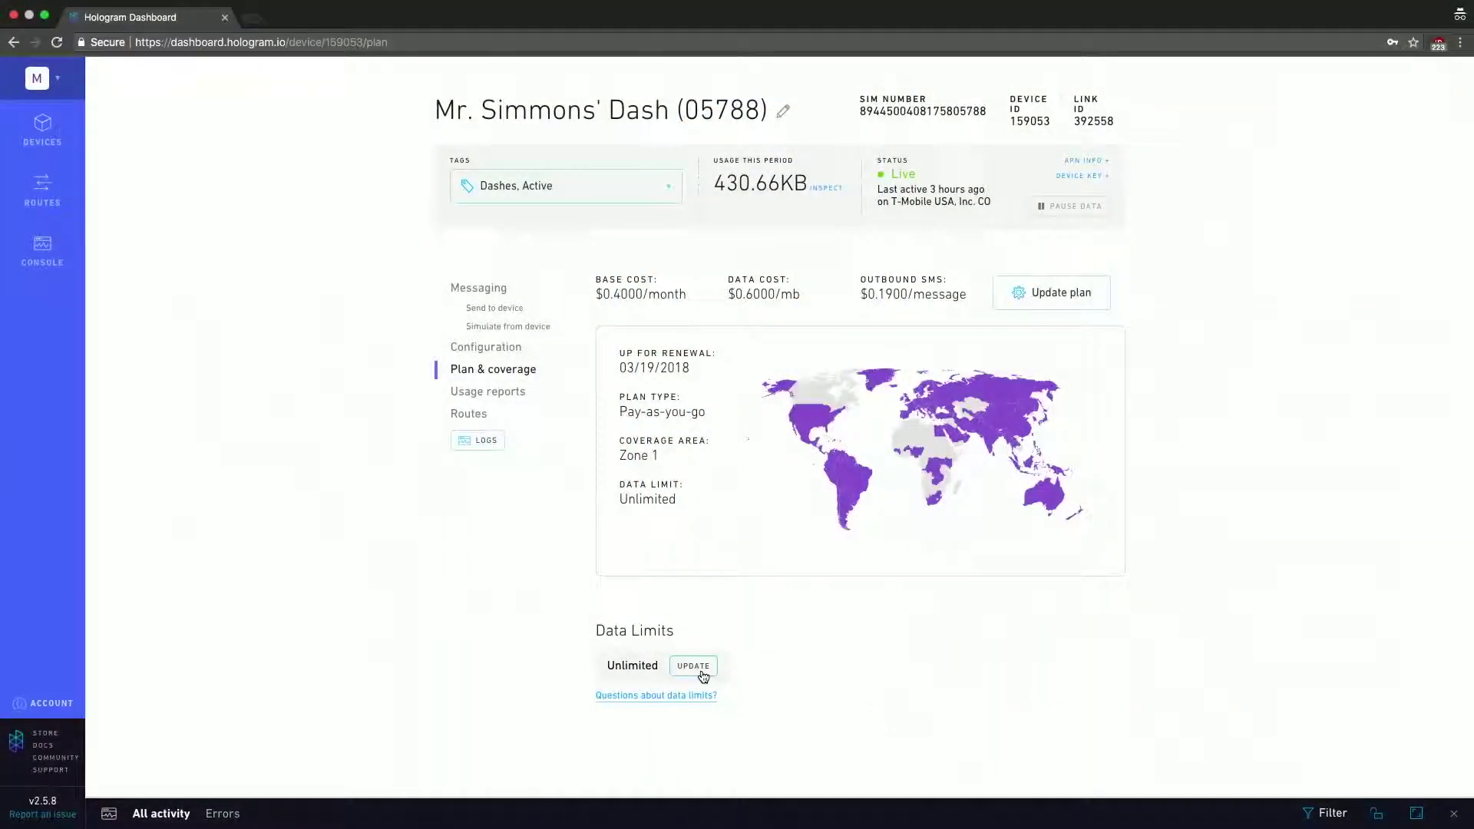
click(701, 672)
click(855, 683)
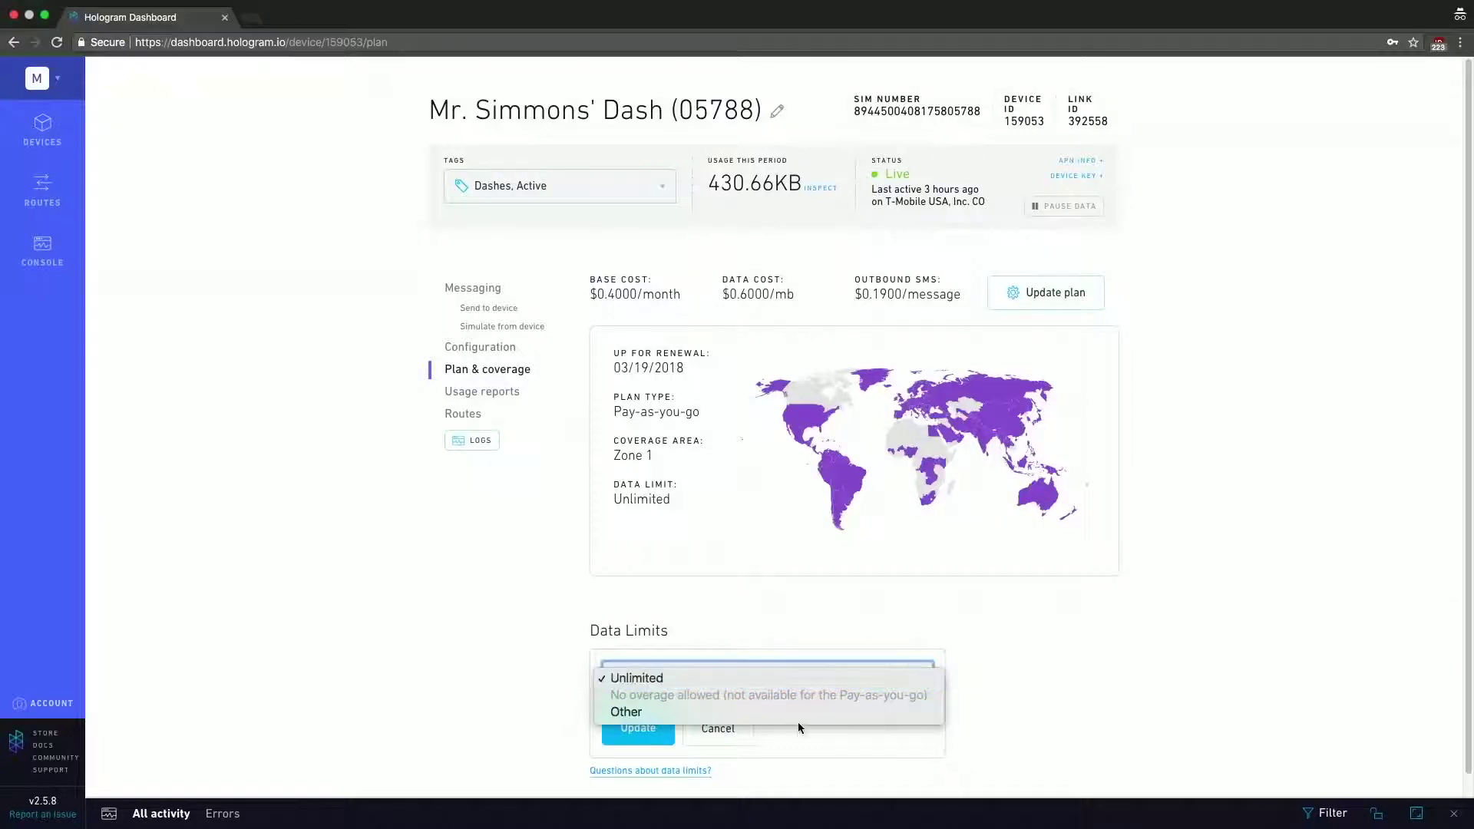
click(799, 713)
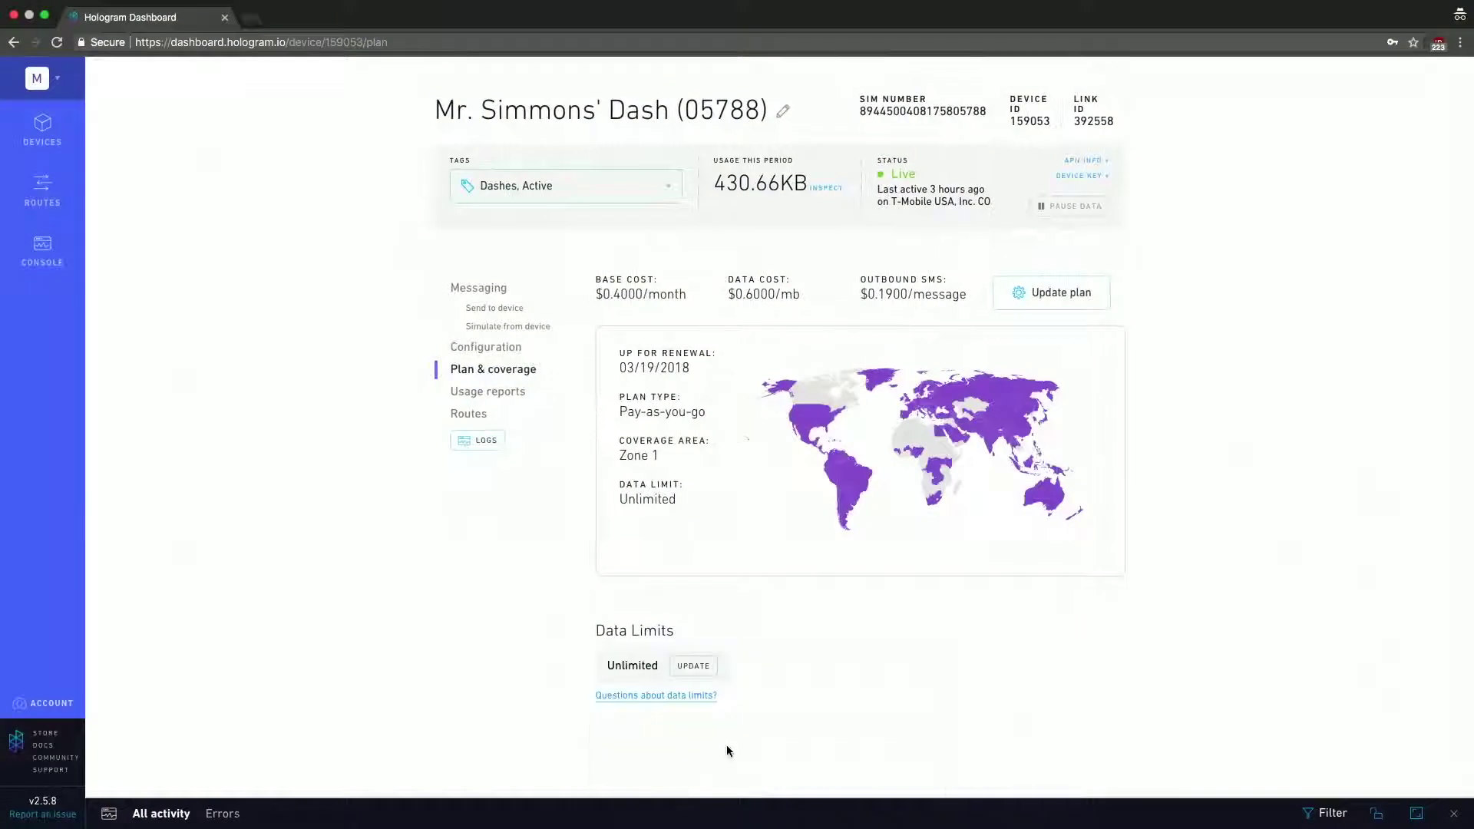
- Open Usage reports to see the recent usage chart and 400.62KB billing-period total
click(509, 394)
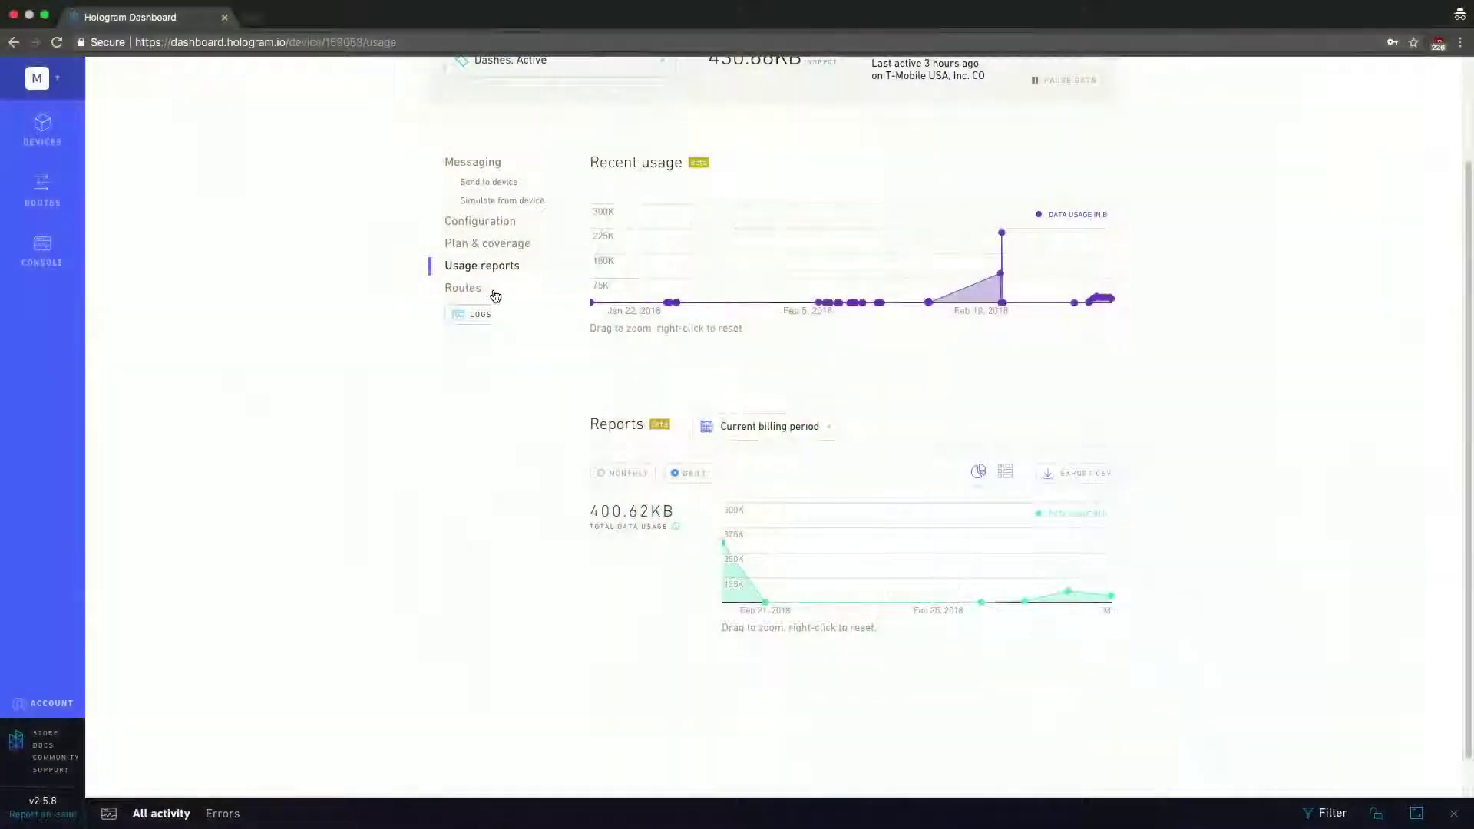
- Open Routes and scroll through the Temp and Humidity, Amazon S3 and SMS route cards
click(494, 291)
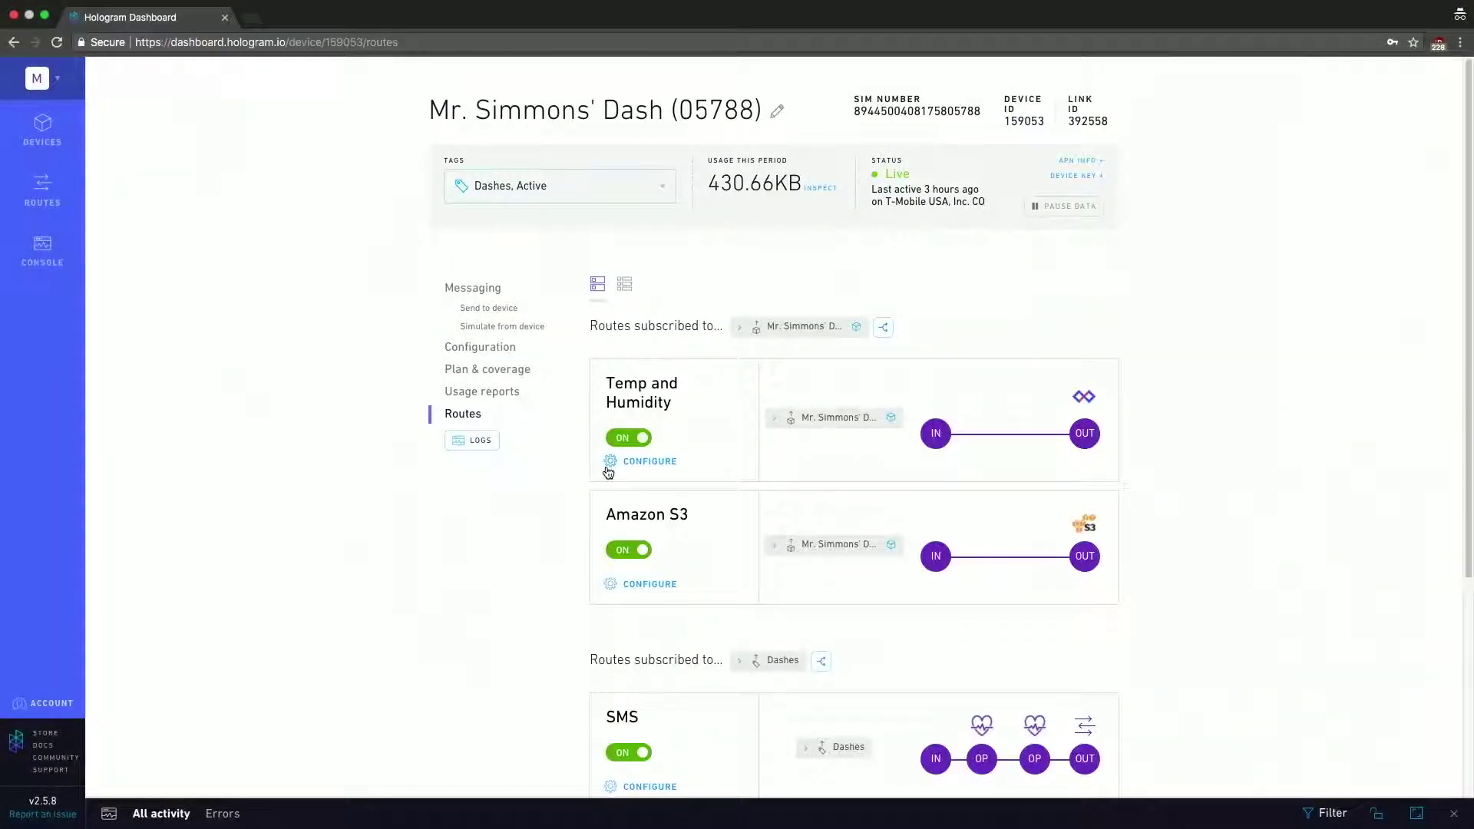
scroll(956, 476, down, 8)
scroll(957, 477, up, 3)
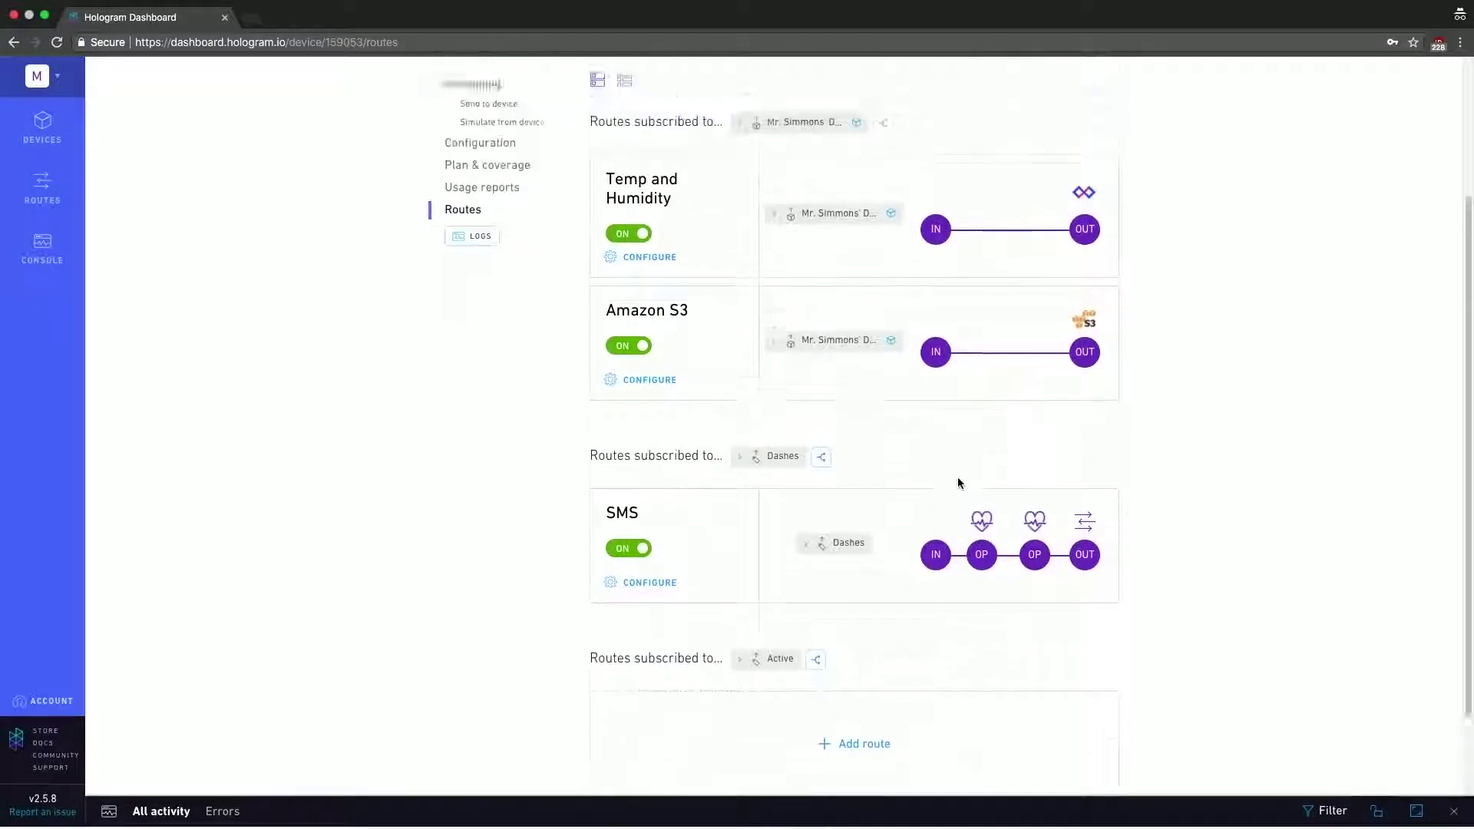
scroll(957, 476, up, 3)
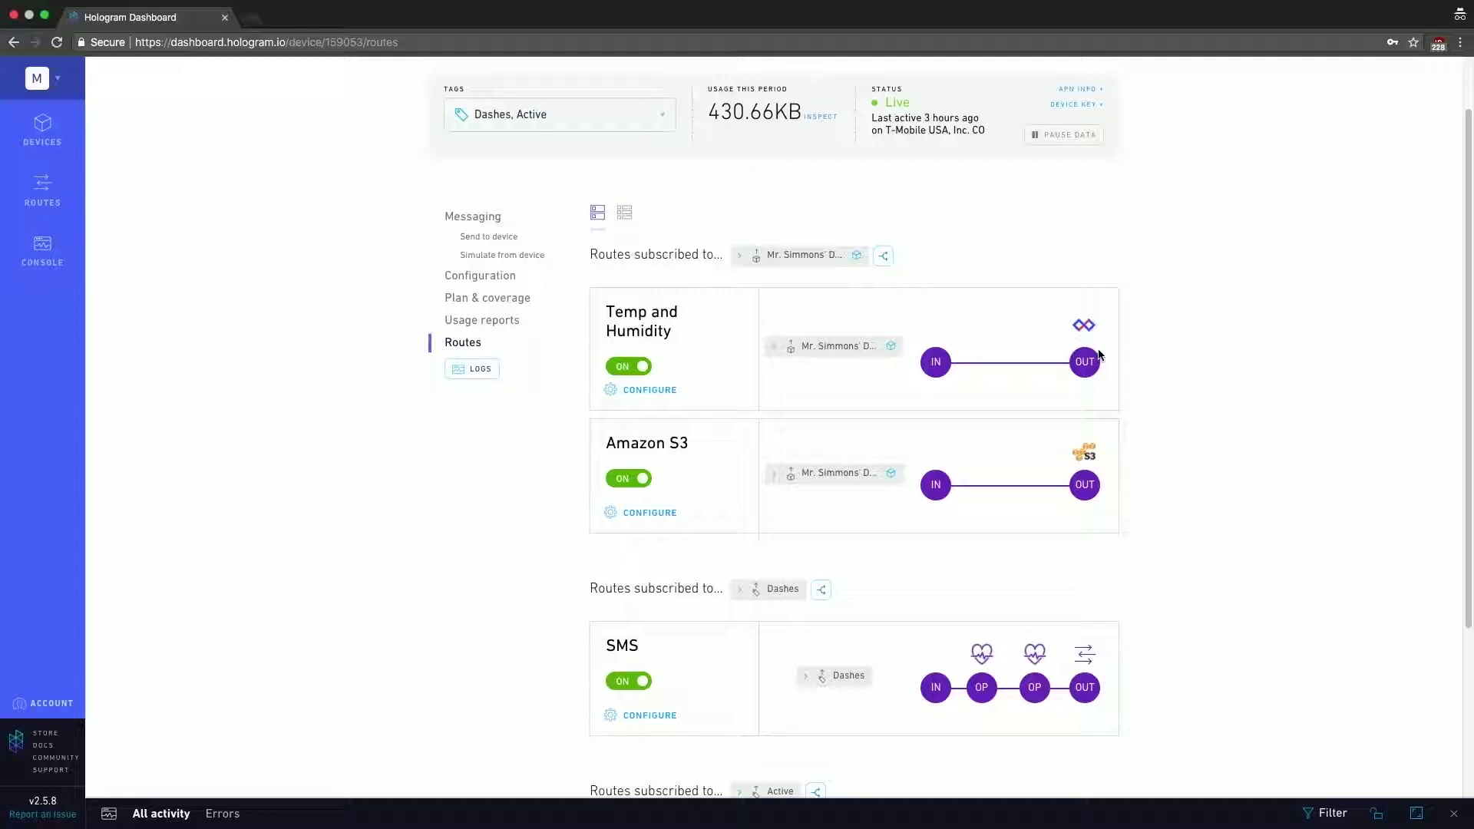
scroll(1098, 355, down, 3)
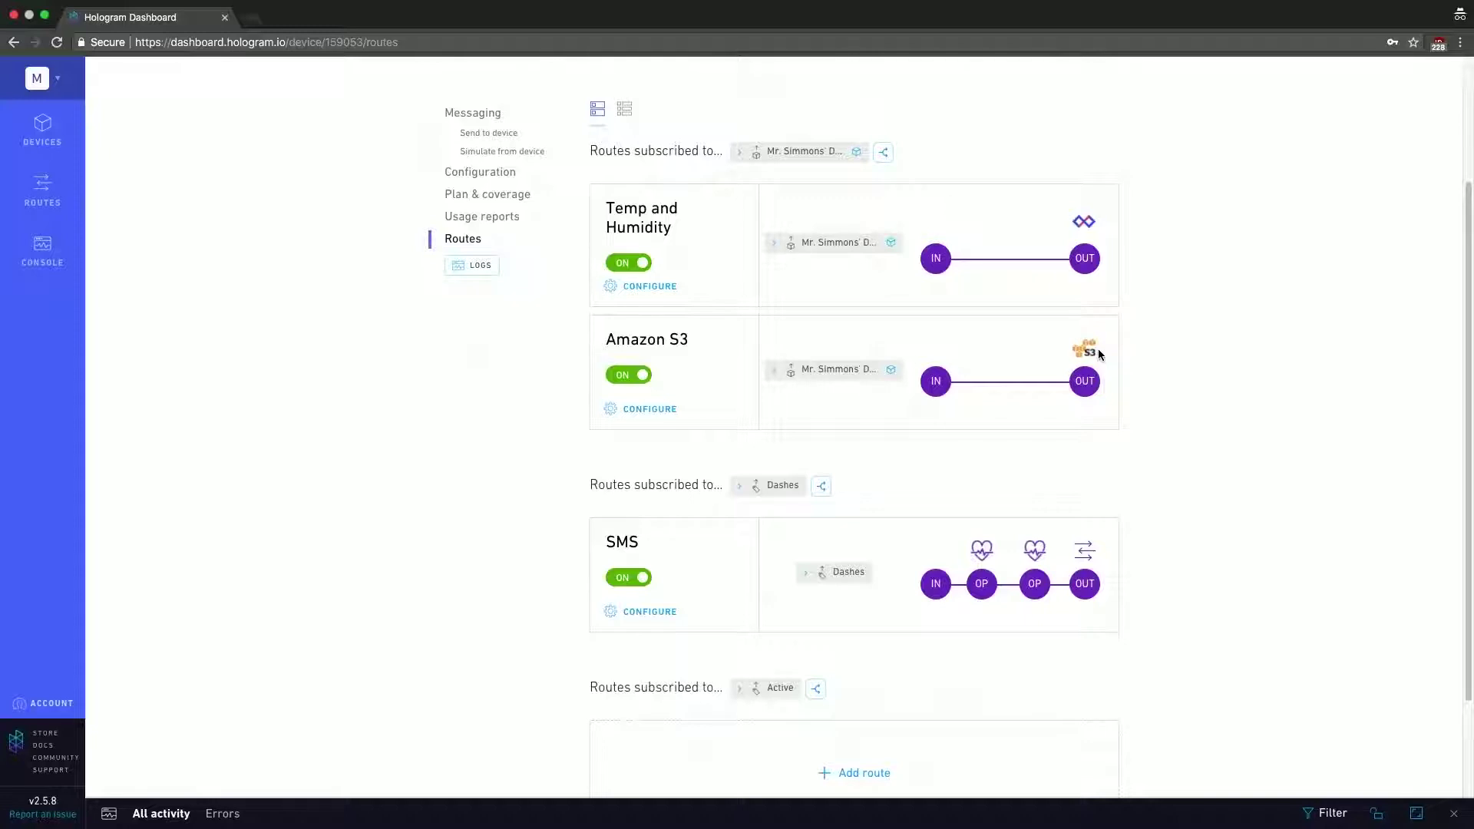
scroll(1099, 355, down, 3)
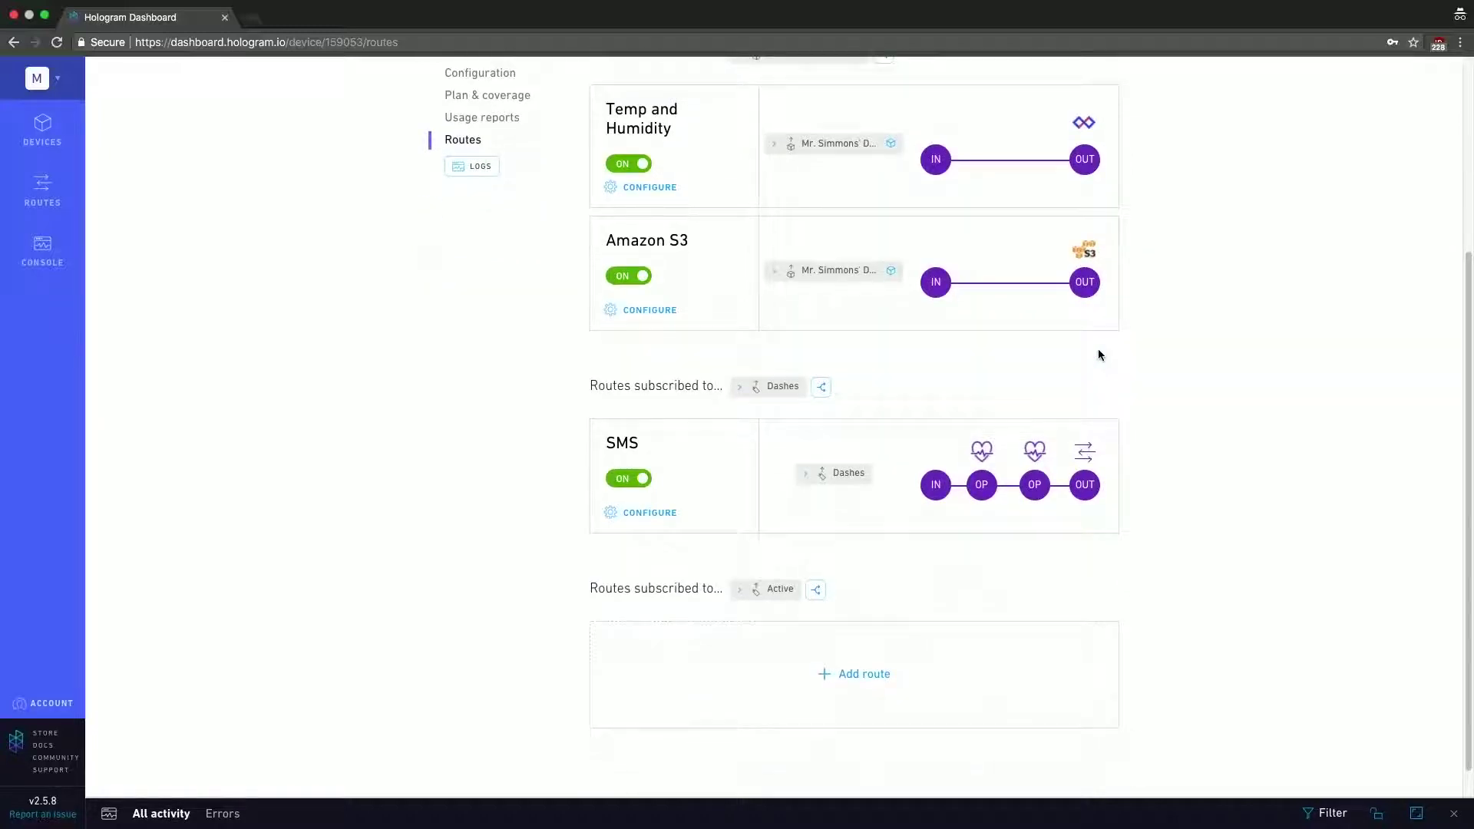
scroll(476, 648, up, 8)
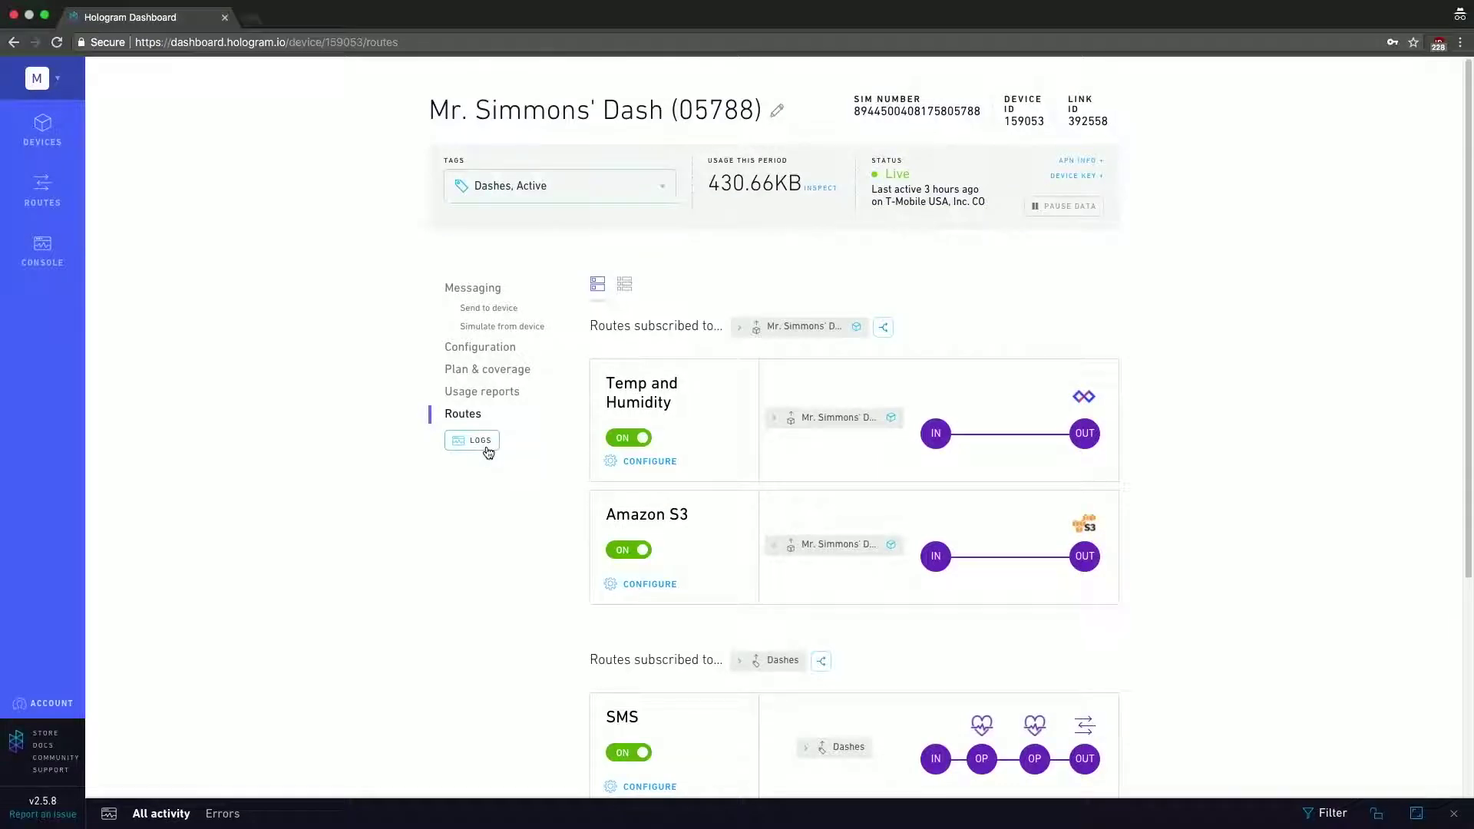
- Open the LOGS drawer showing this device's recent activity log
click(479, 441)
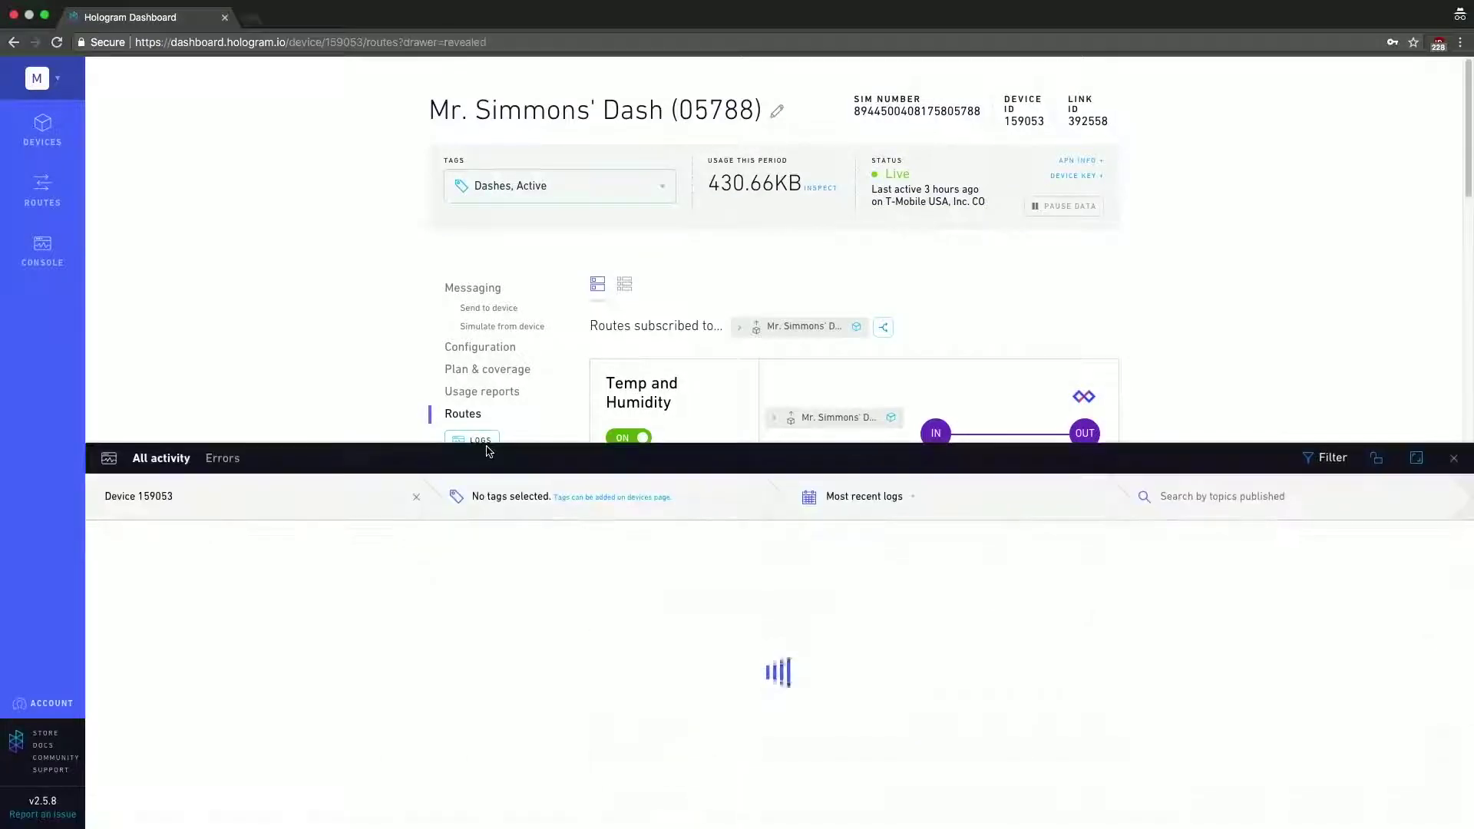